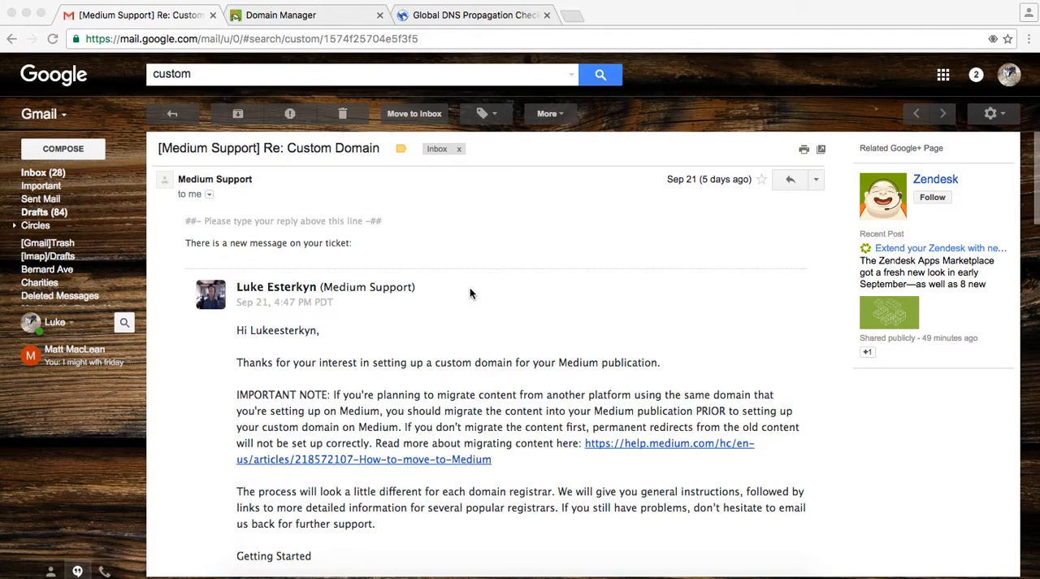
scroll(569, 378, down, 10)
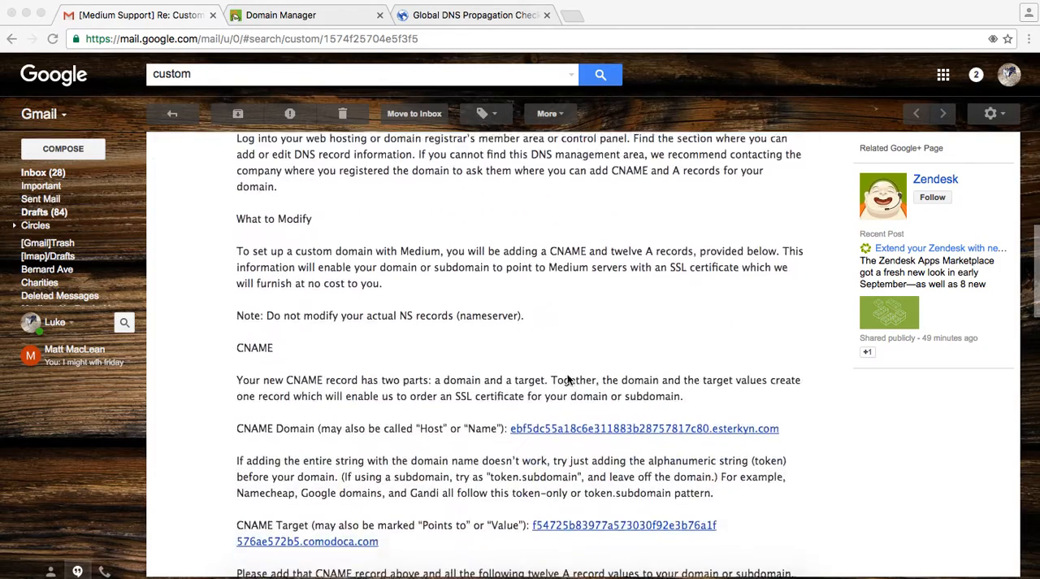
scroll(568, 378, down, 5)
scroll(567, 379, down, 5)
scroll(567, 379, down, 5)
scroll(567, 379, down, 5)
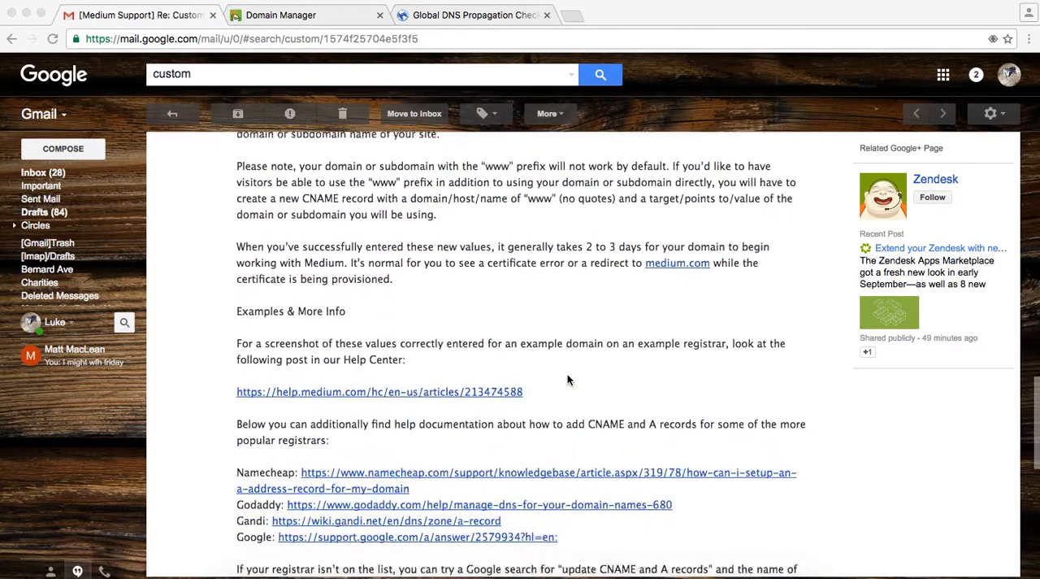
scroll(568, 379, down, 5)
scroll(567, 379, down, 5)
scroll(568, 378, up, 3)
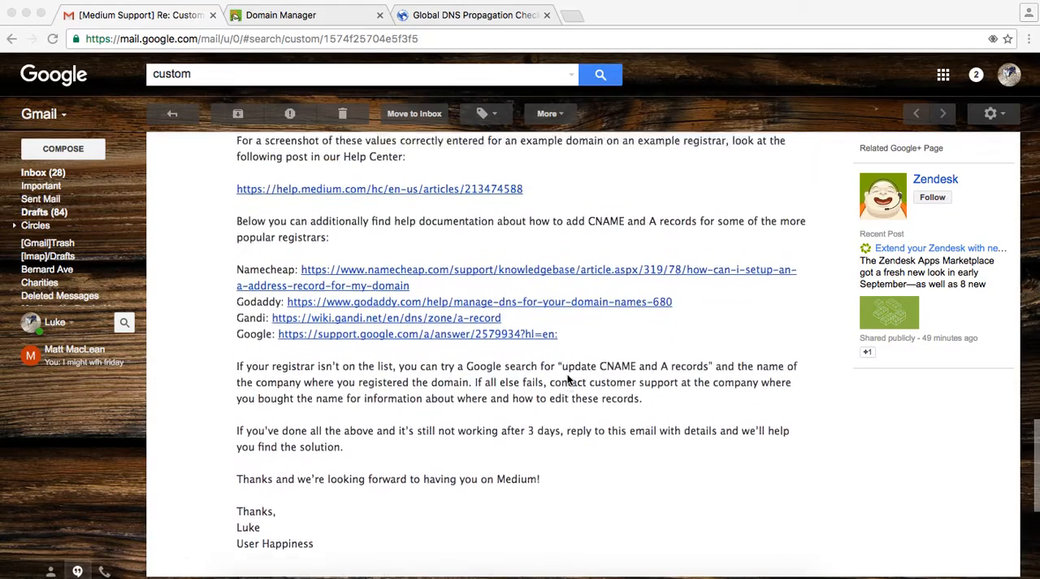
scroll(567, 379, up, 5)
scroll(567, 378, up, 5)
scroll(567, 379, up, 5)
scroll(567, 378, up, 3)
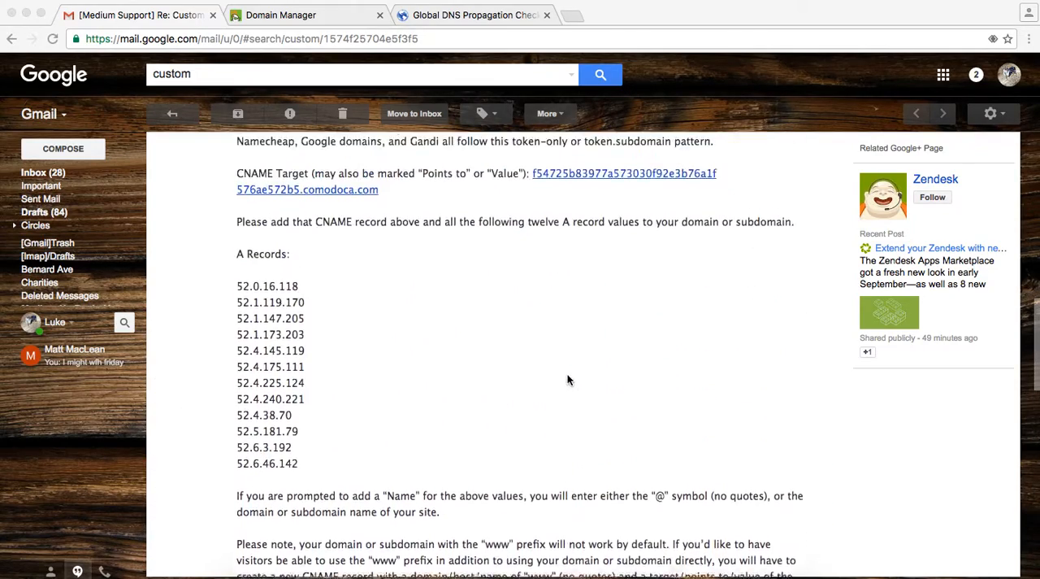
scroll(567, 379, up, 3)
scroll(567, 379, up, 3)
scroll(567, 379, up, 3)
scroll(567, 379, up, 2)
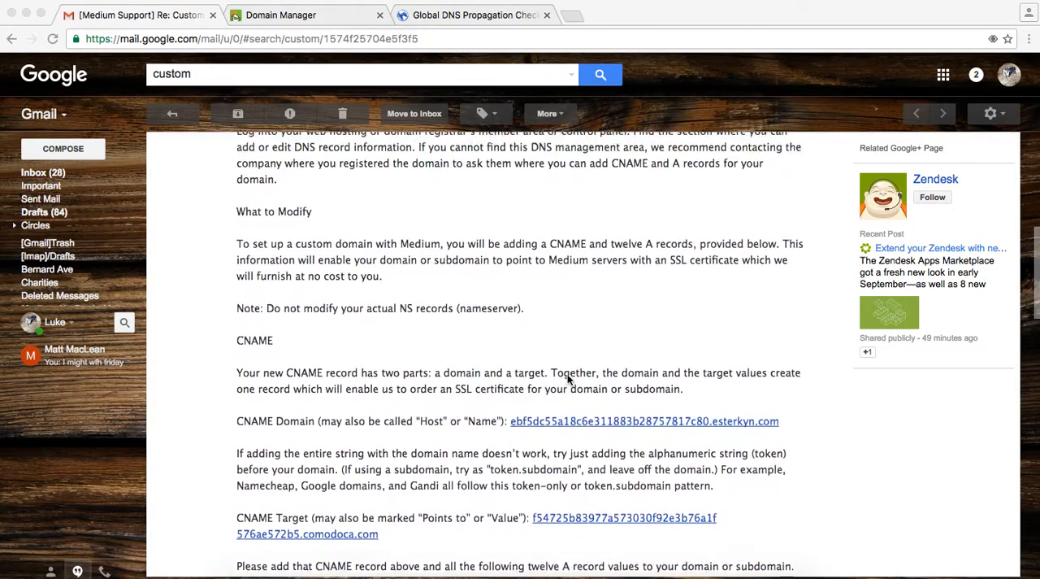
scroll(567, 379, up, 3)
scroll(567, 379, up, 2)
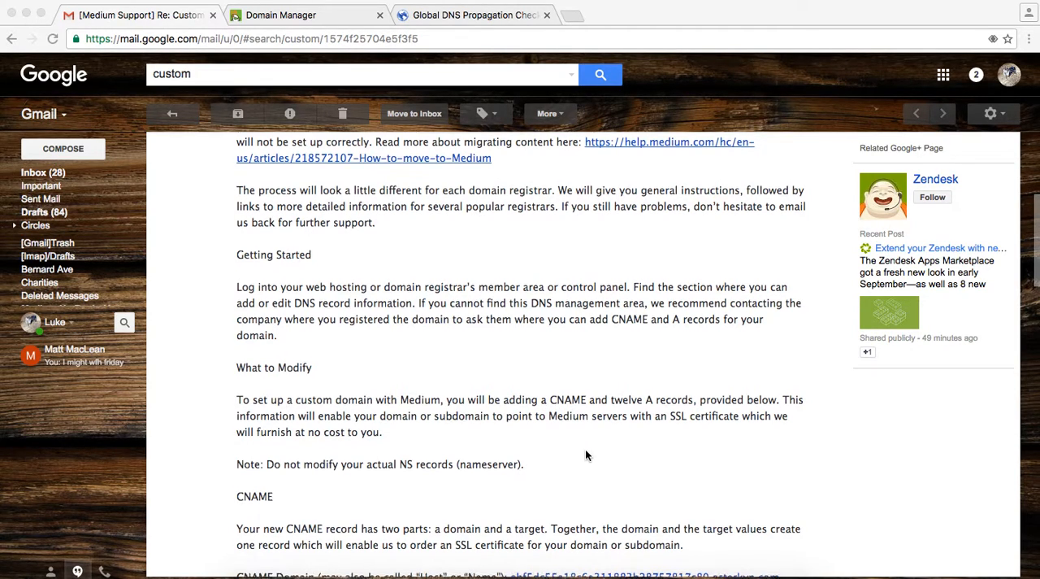
scroll(586, 449, down, 3)
scroll(585, 449, down, 2)
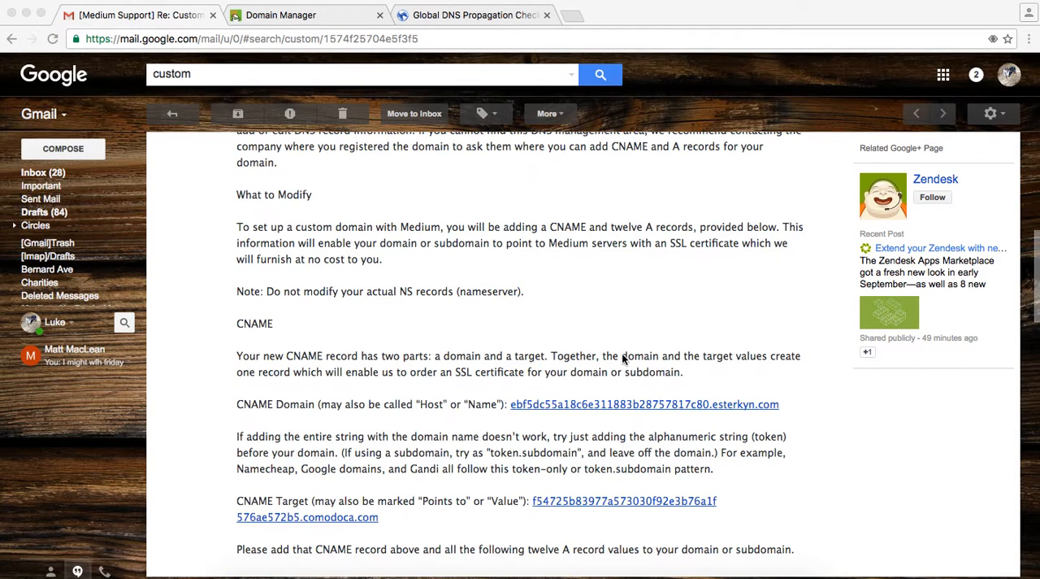
scroll(622, 356, up, 2)
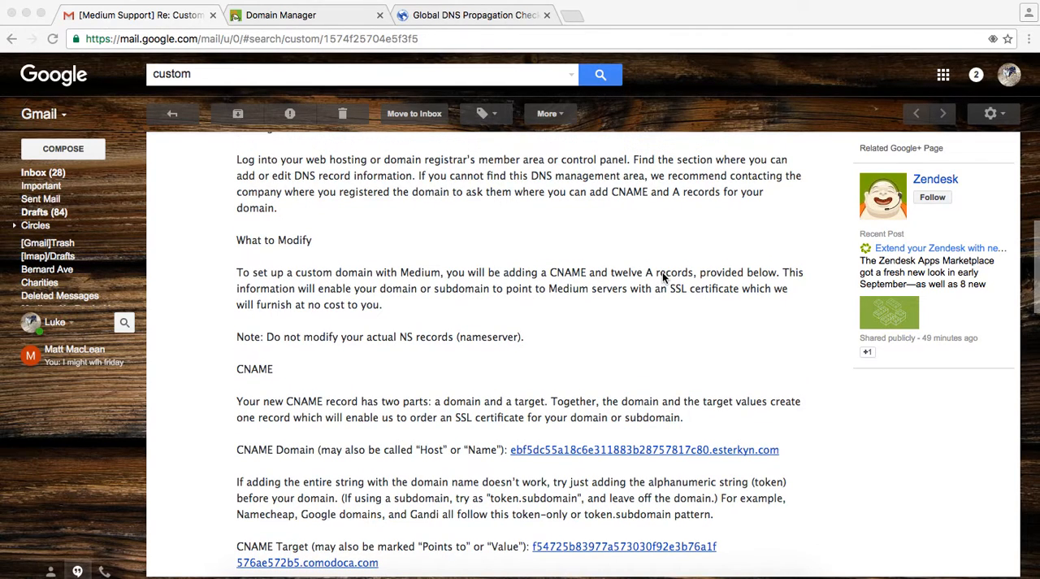
scroll(611, 274, down, 5)
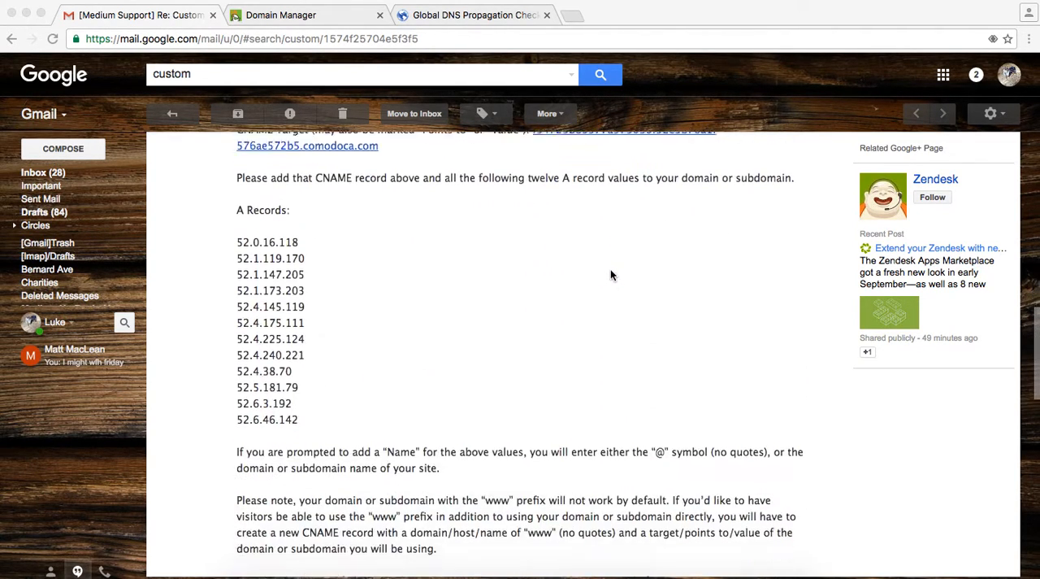
scroll(610, 275, down, 1)
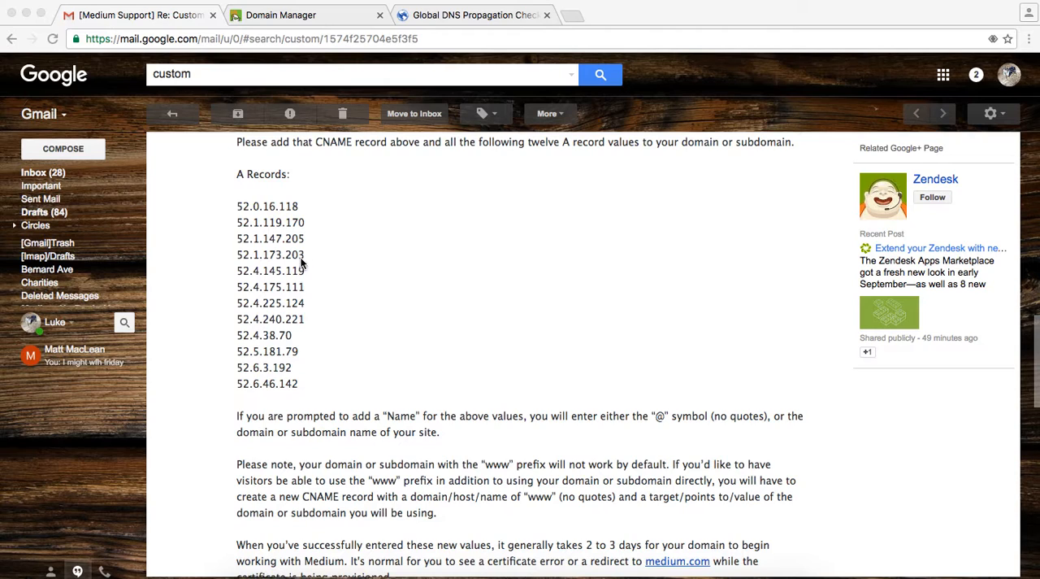
scroll(390, 330, down, 3)
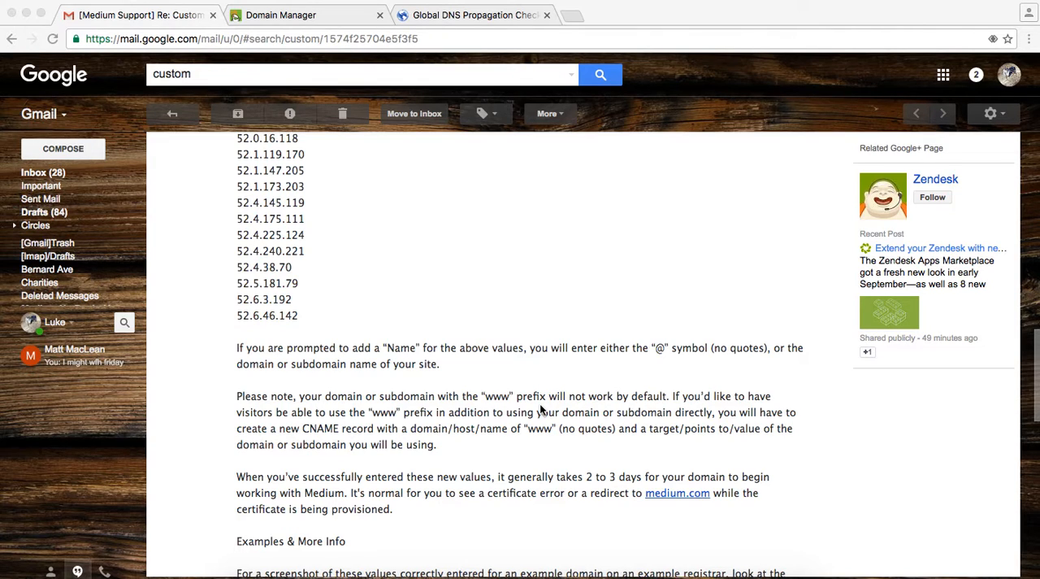
scroll(531, 310, up, 5)
scroll(531, 310, up, 5)
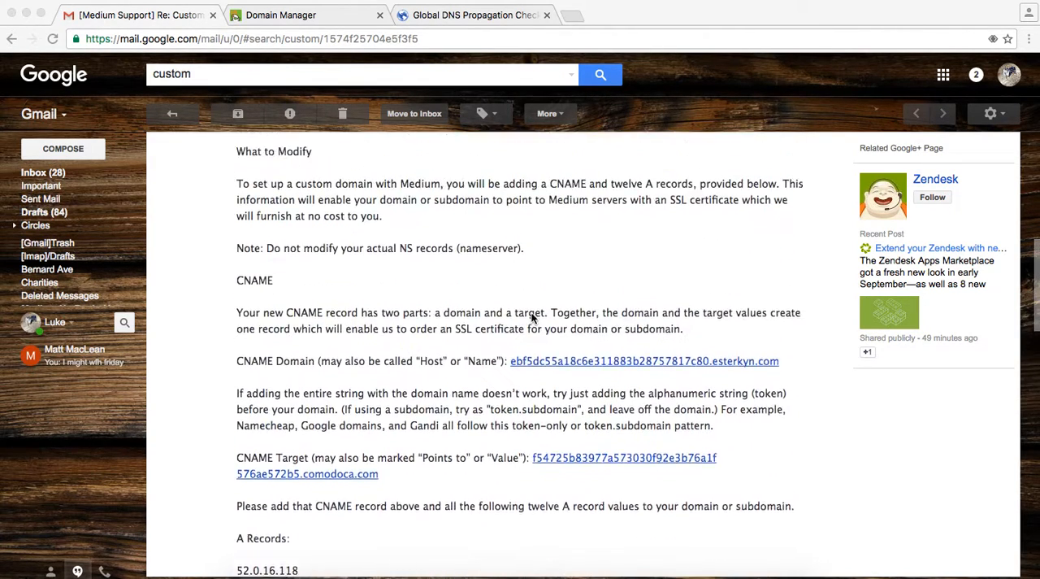
Step: Open Manage DNS for esterkyn.com from its card's gear menu
click(303, 15)
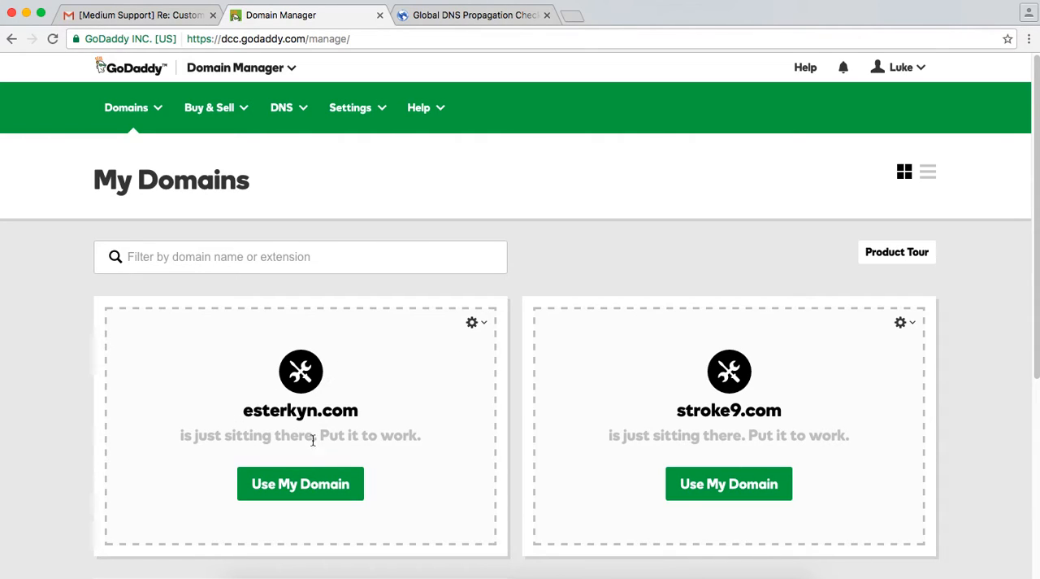
click(485, 323)
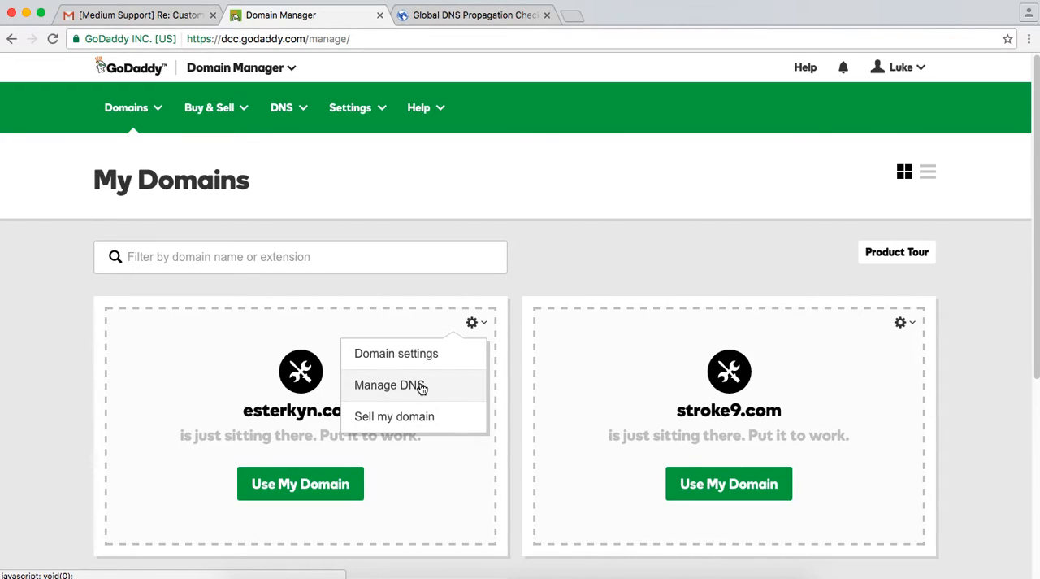
click(421, 388)
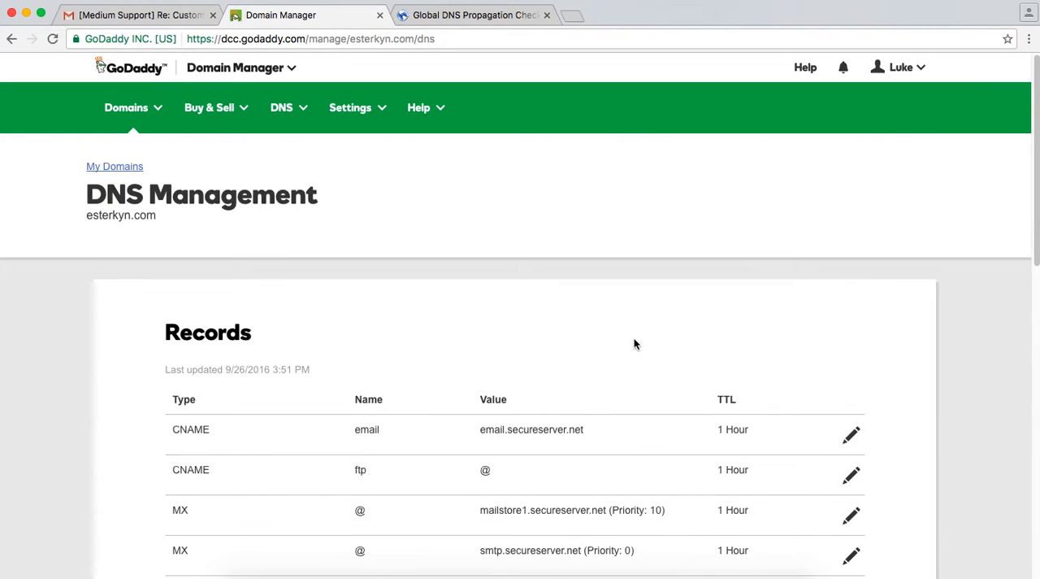
scroll(635, 343, down, 6)
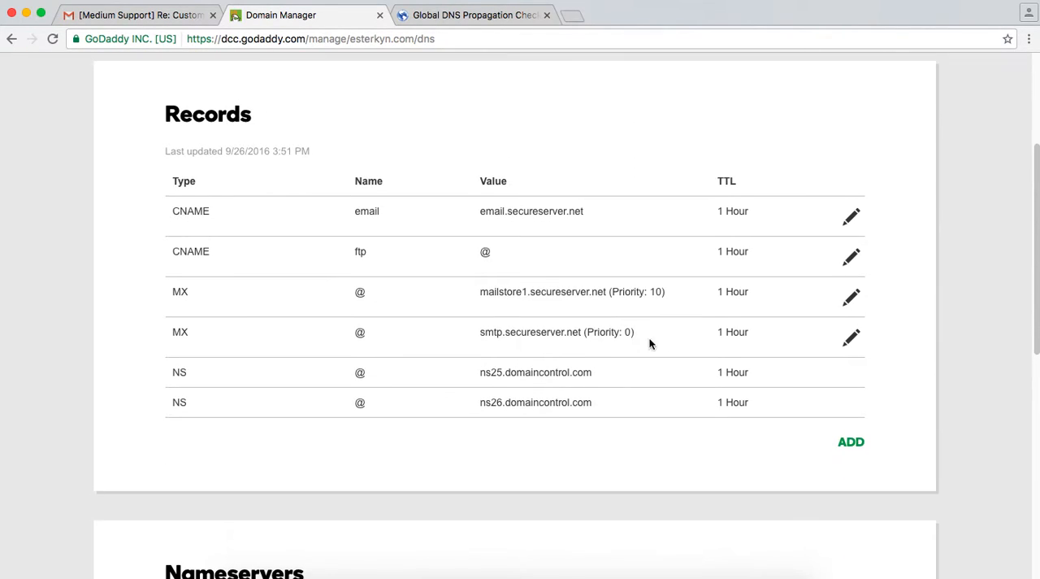
click(851, 442)
scroll(550, 495, down, 1)
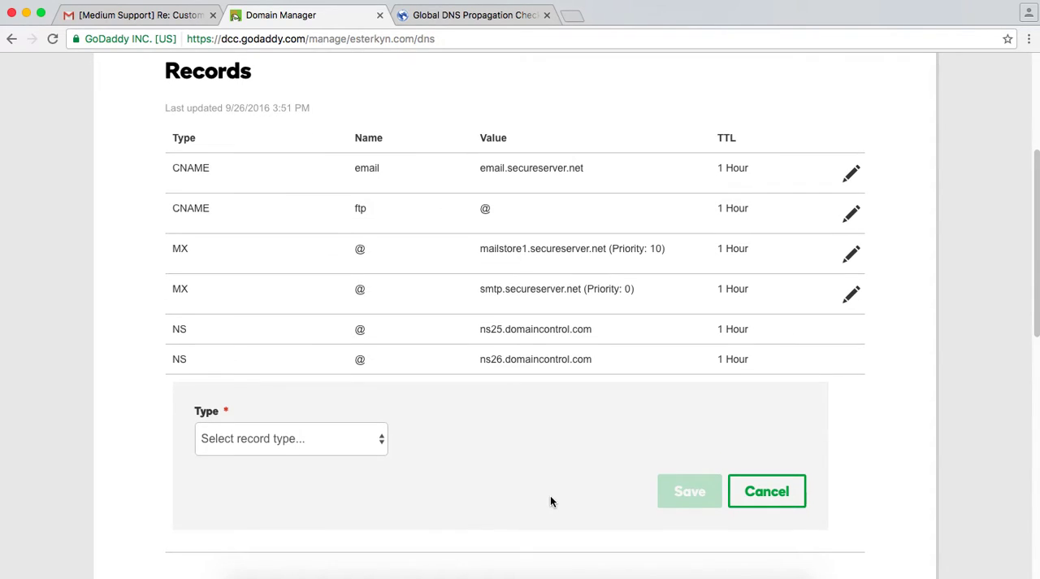
click(375, 439)
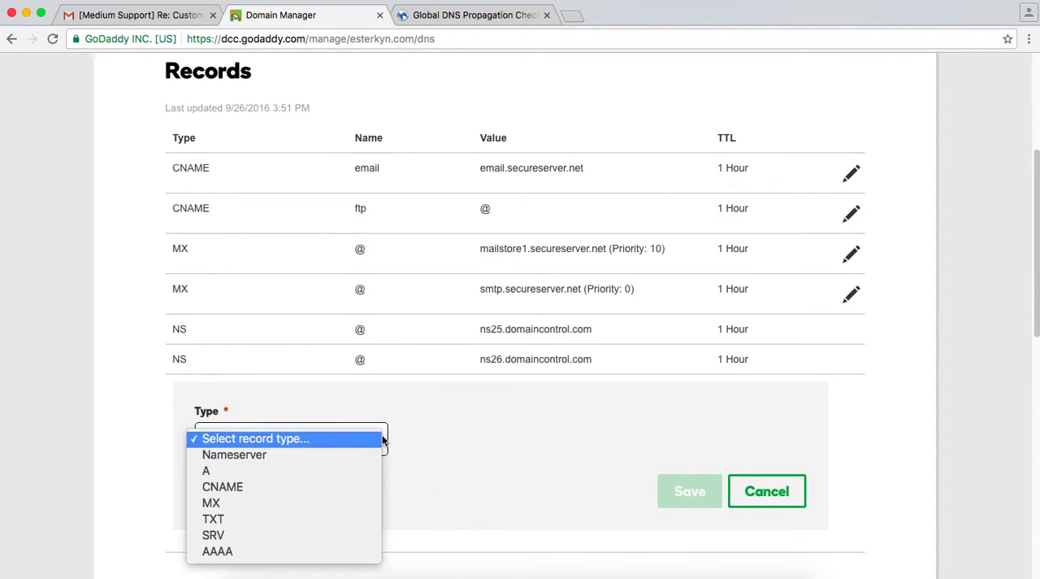
click(317, 486)
click(138, 14)
scroll(618, 446, down, 1)
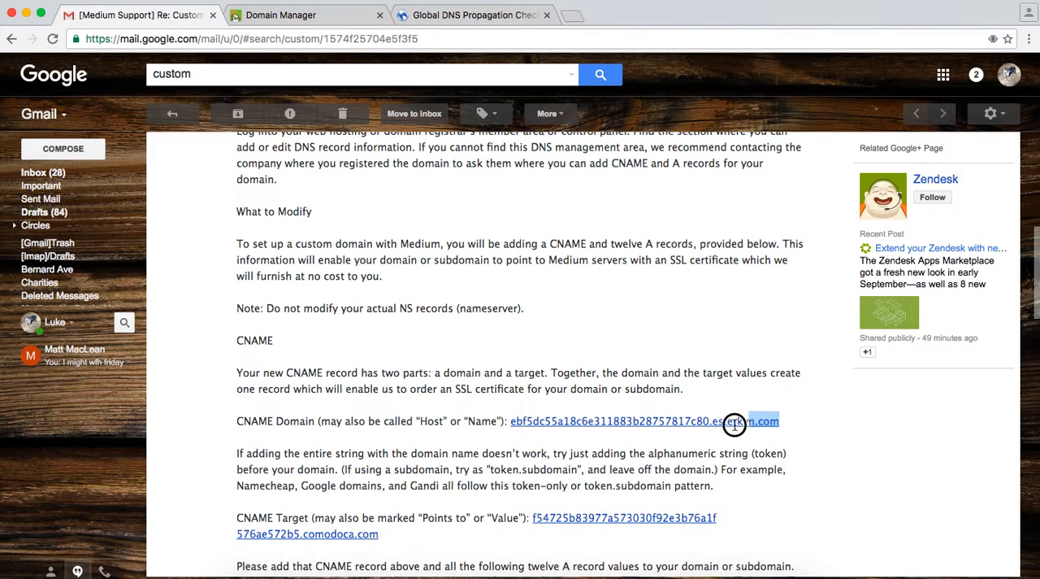
Step: Copy Medium's CNAME Domain value from the email into the record's Host field
drag(781, 421, 512, 421)
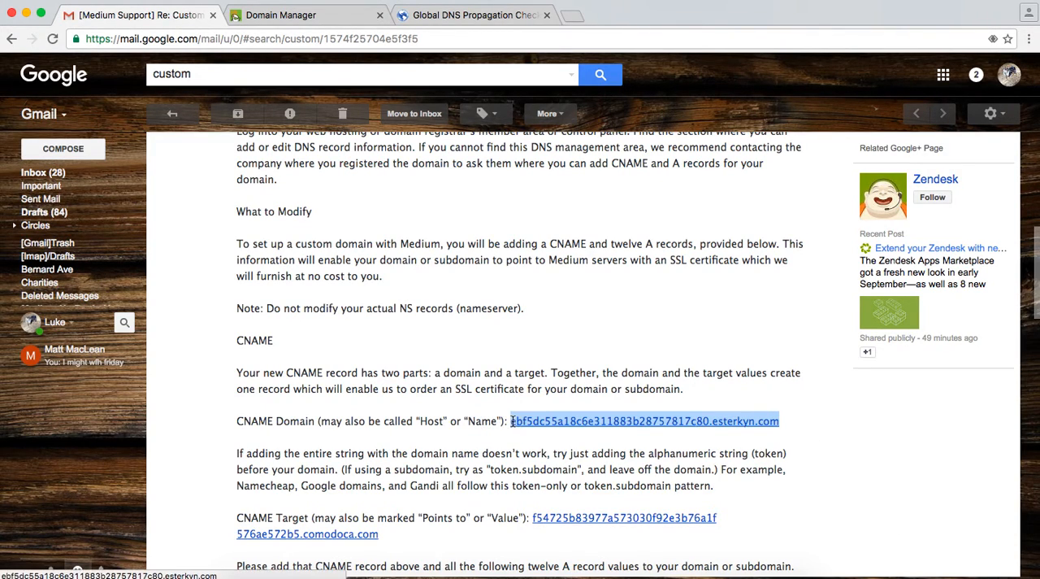
key(super+c)
click(281, 15)
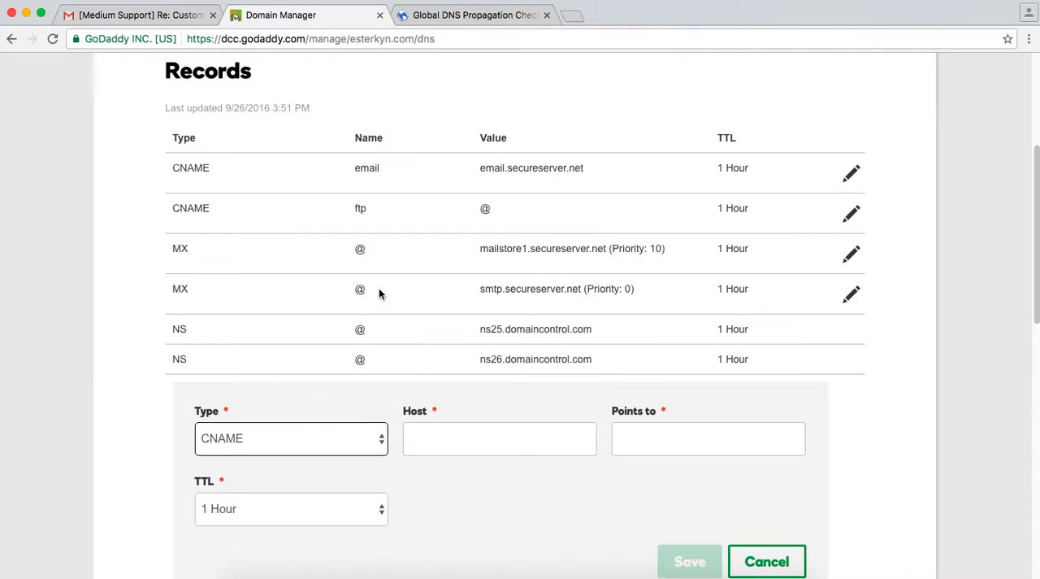
click(458, 446)
key(super+v)
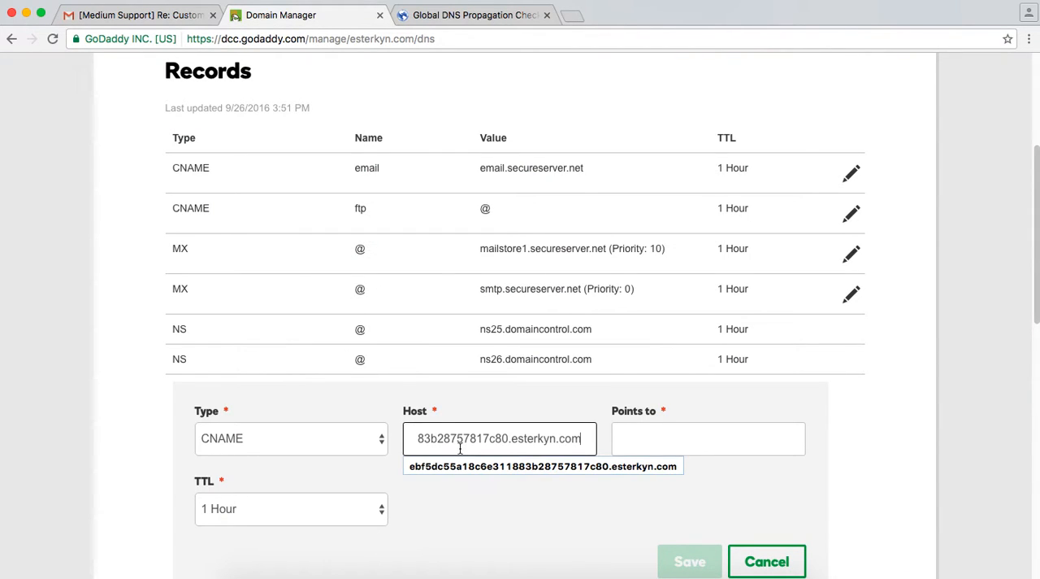
Step: Copy Medium's CNAME Target value from the email into the Points to field
click(136, 15)
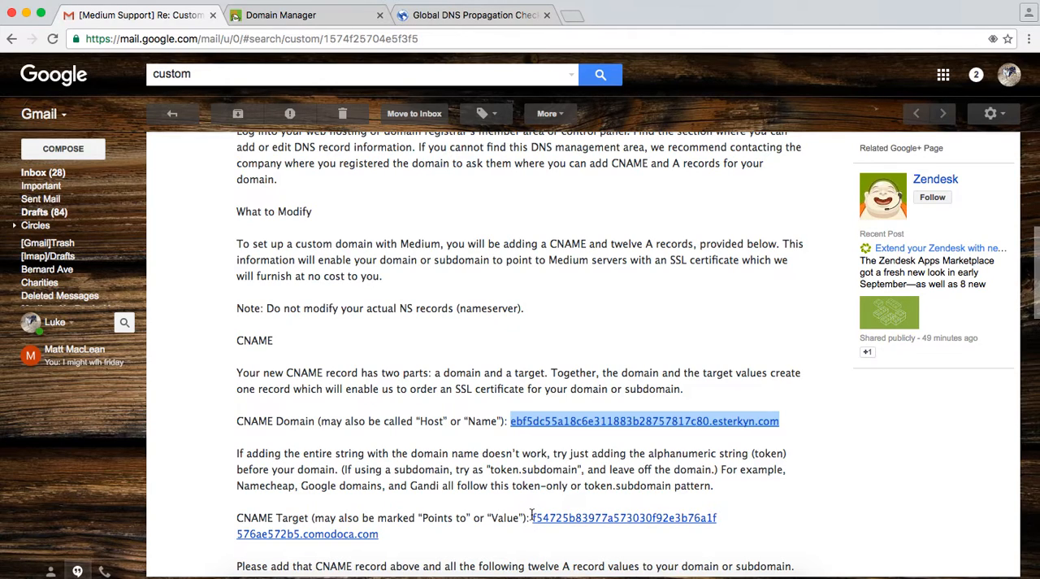
drag(531, 516, 548, 531)
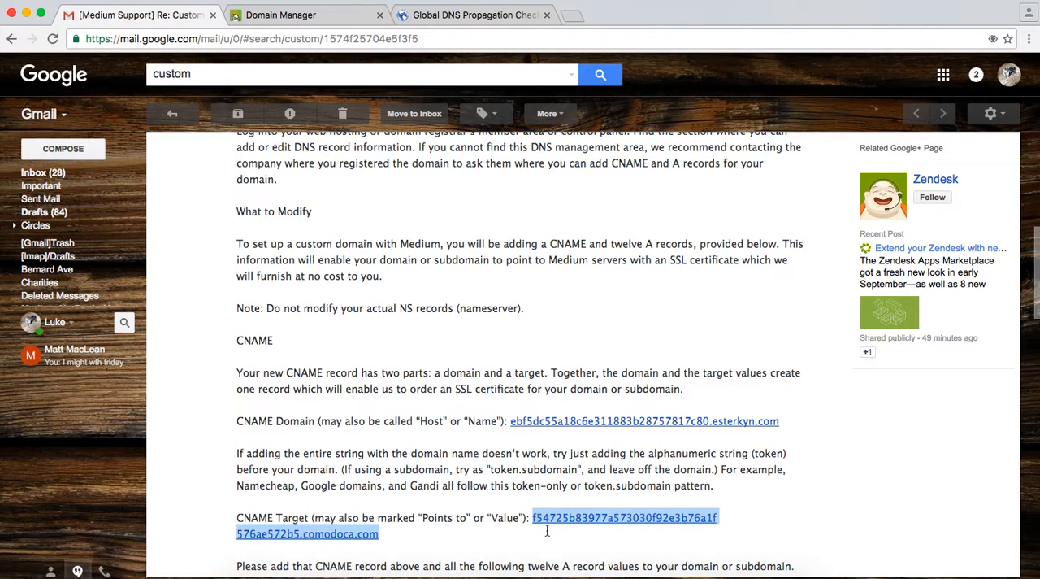
key(super+c)
click(282, 15)
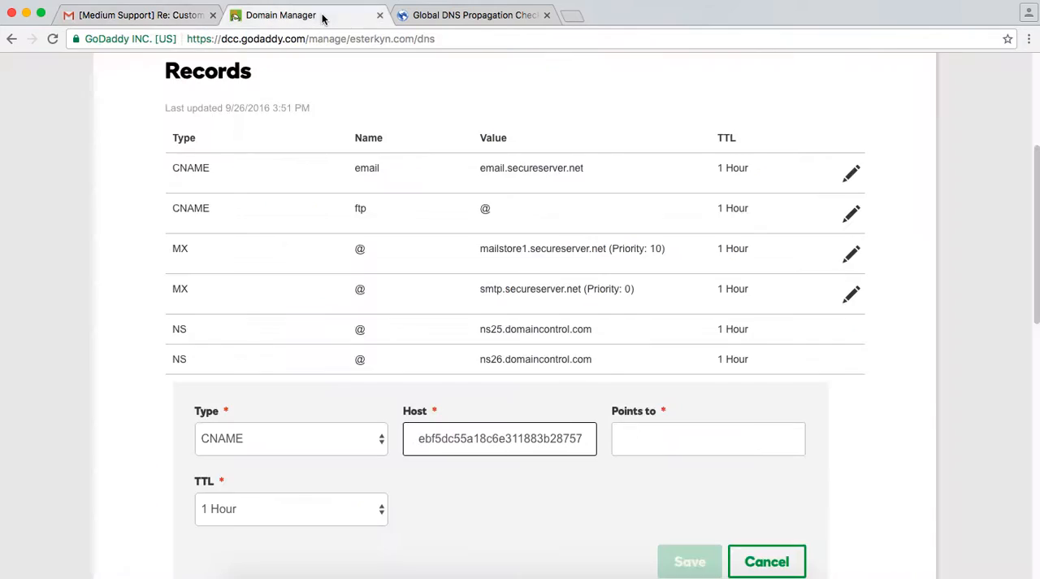
click(673, 437)
key(super+v)
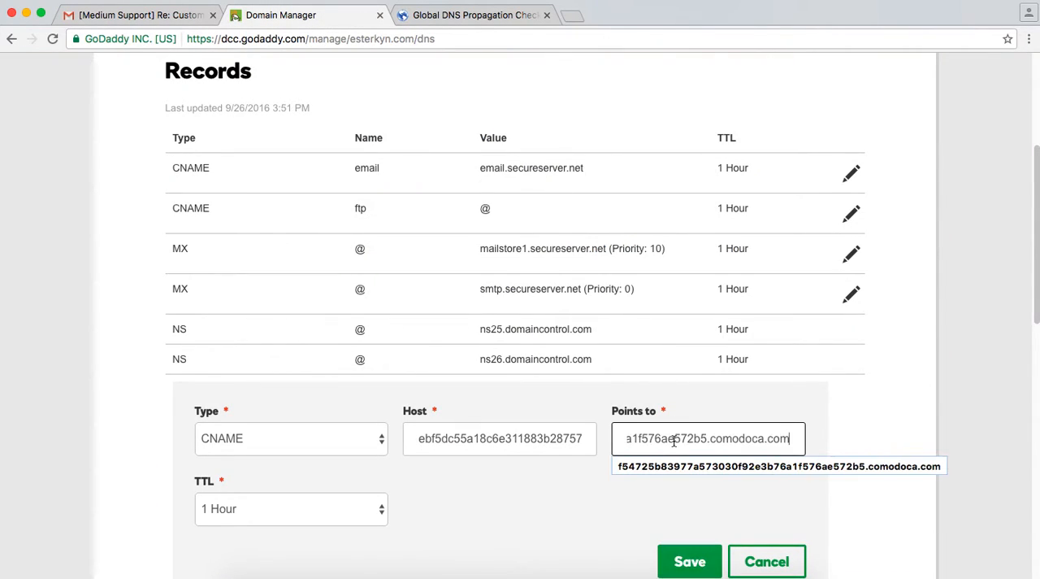
Step: Set the CNAME record's TTL to 1/2 Hour and save it
click(373, 500)
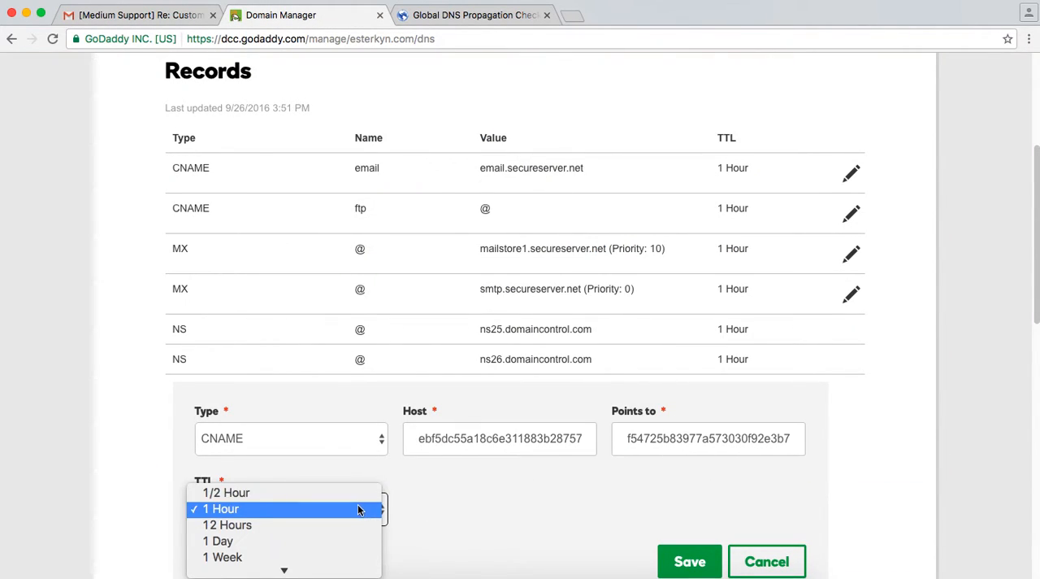
click(352, 493)
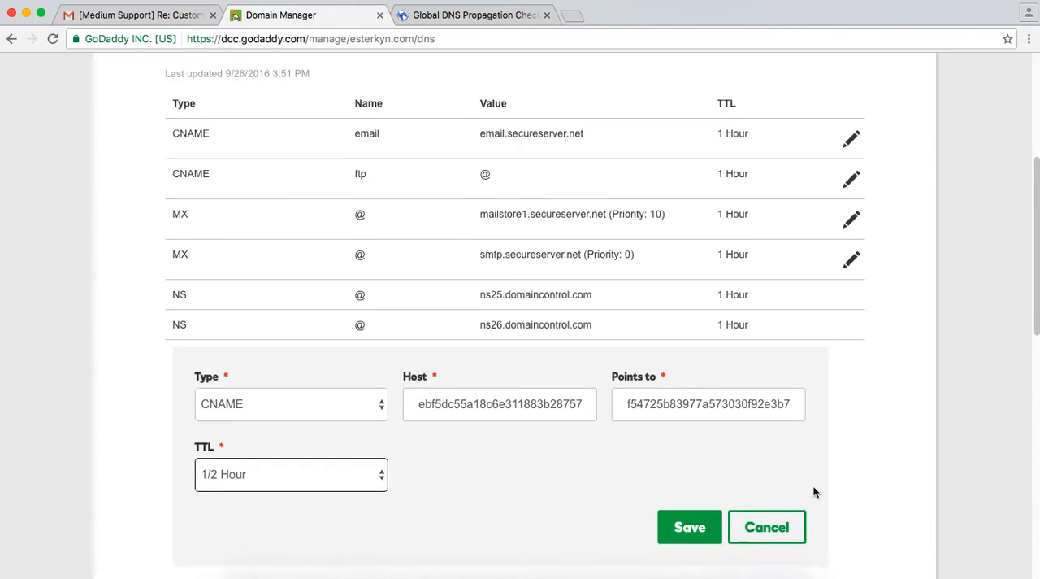
scroll(815, 491, down, 3)
click(690, 467)
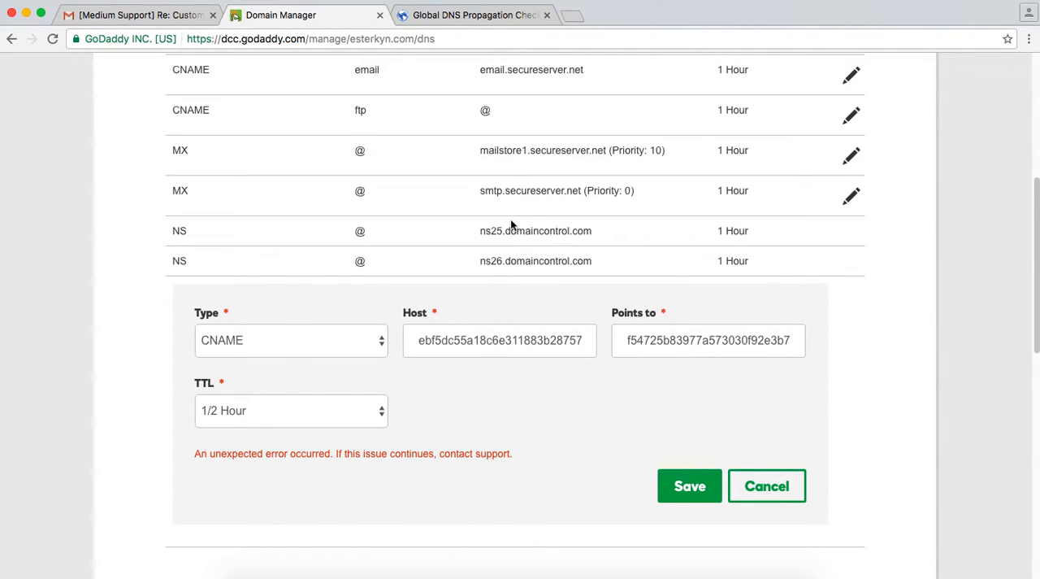
Step: Reload the records to confirm the CNAME, then start a new record of type A
click(53, 38)
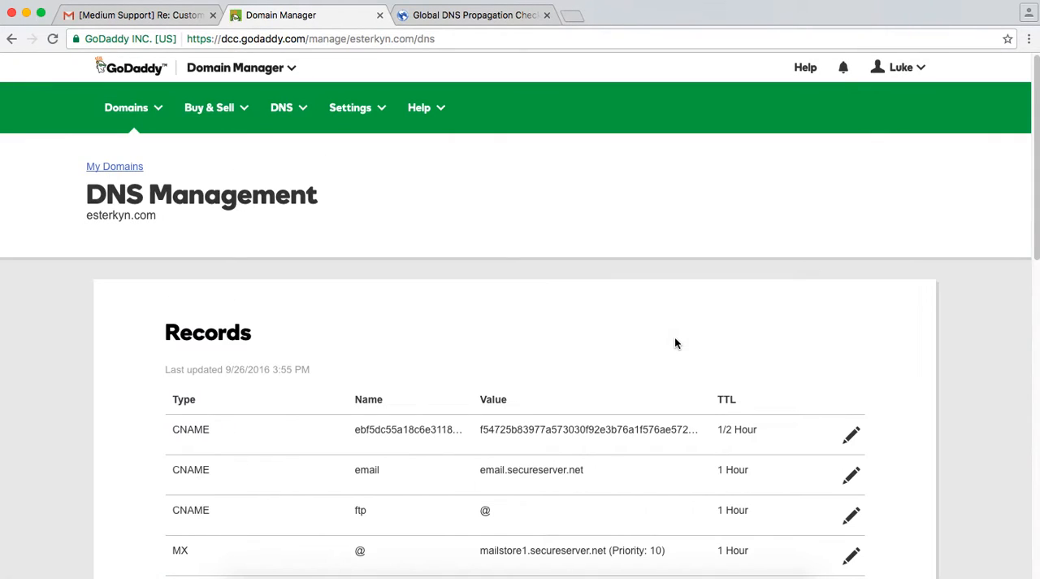
scroll(675, 341, down, 1)
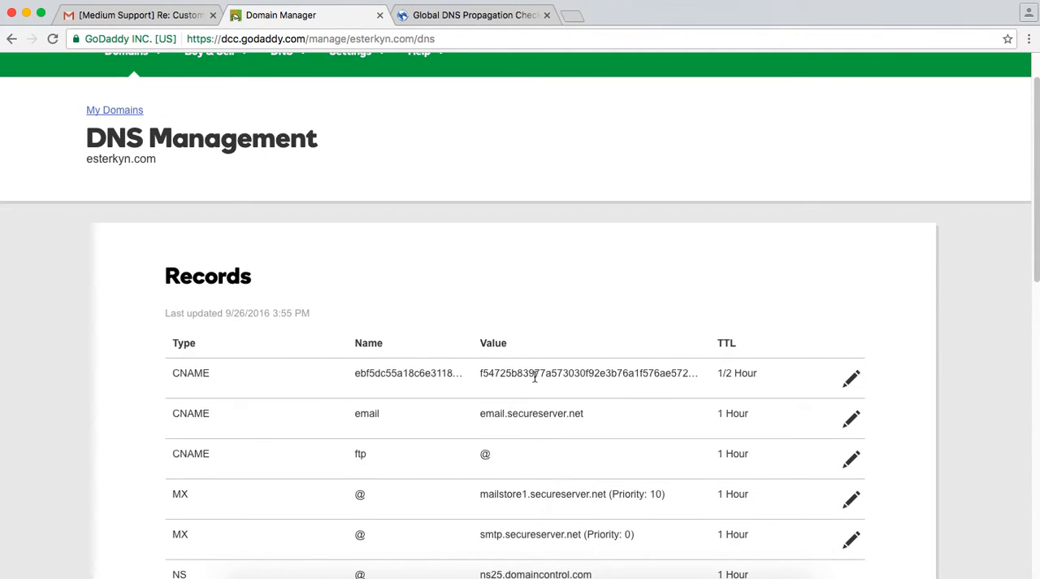
scroll(578, 406, down, 3)
scroll(578, 406, down, 1)
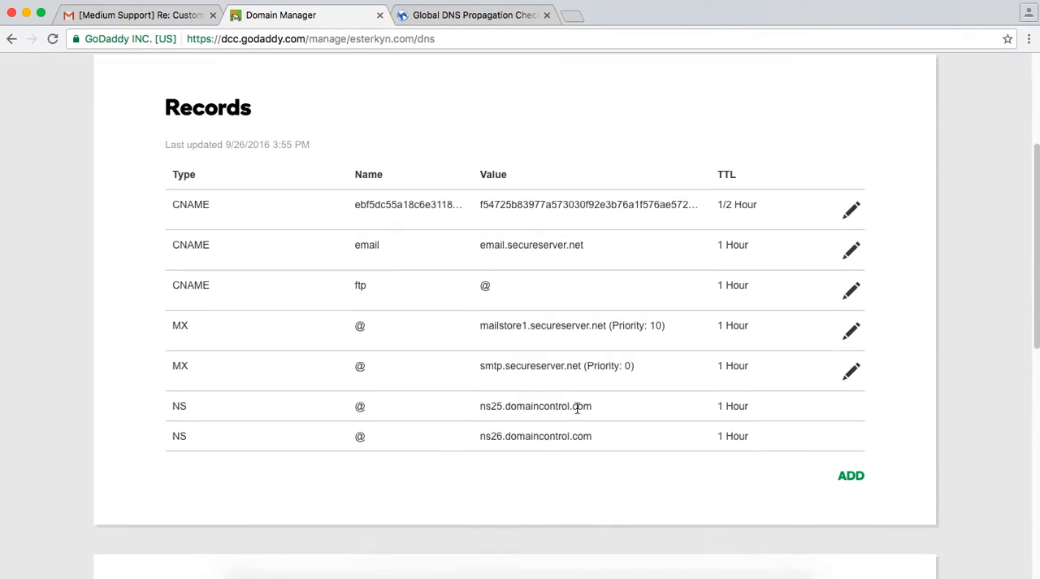
scroll(578, 406, down, 1)
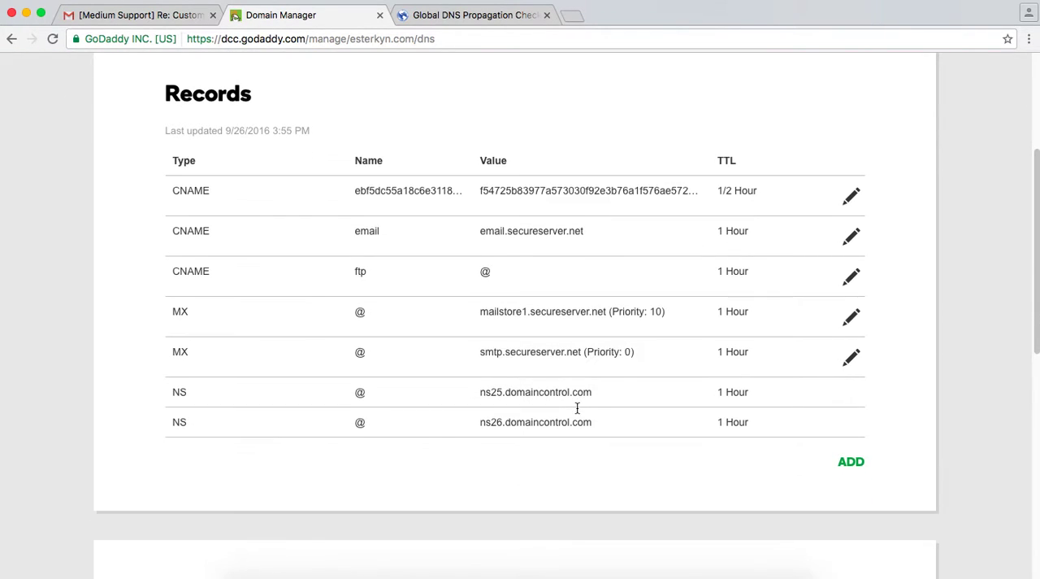
click(851, 464)
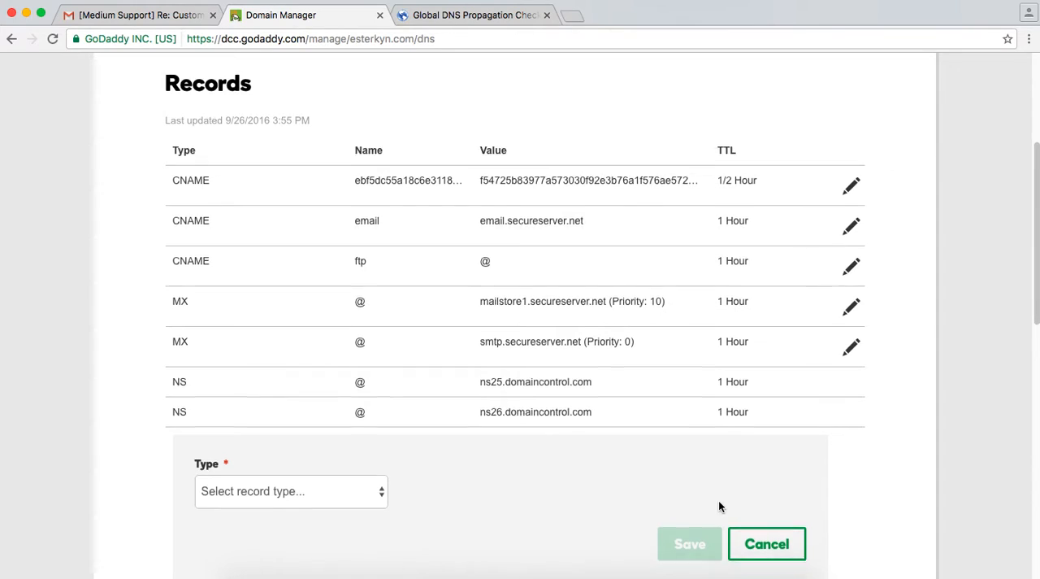
scroll(718, 500, down, 2)
click(382, 411)
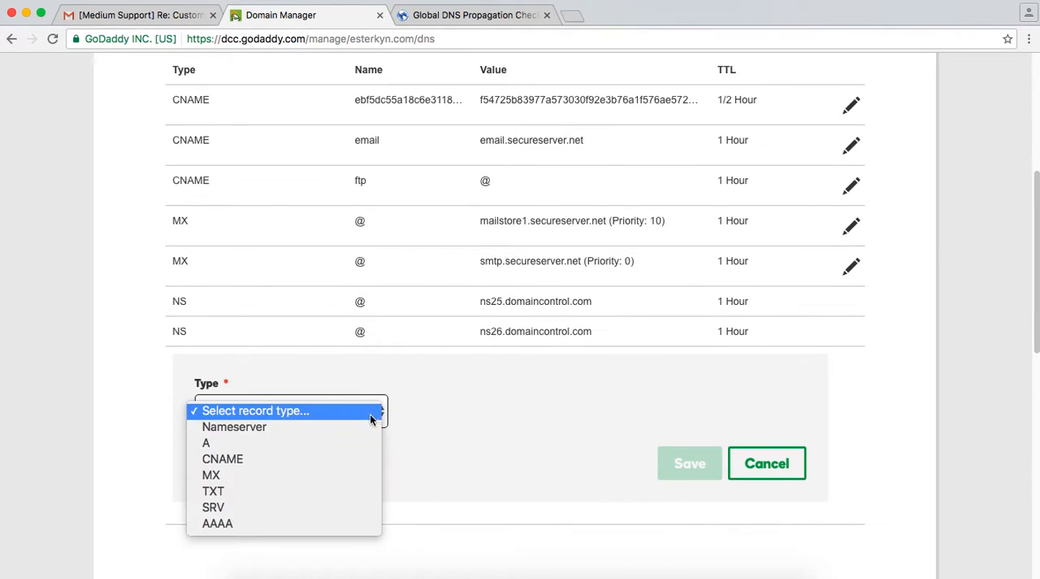
click(348, 446)
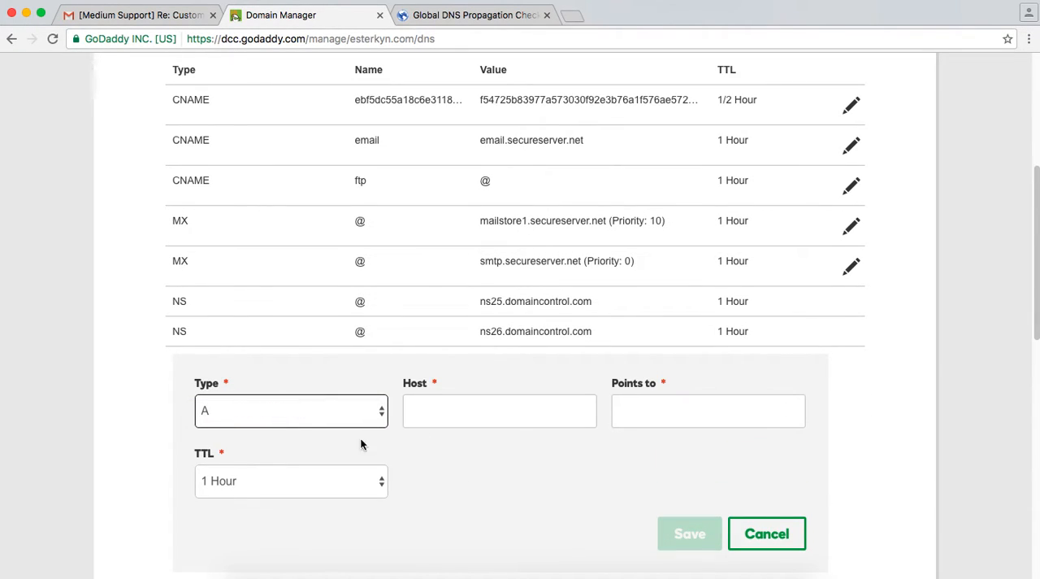
click(498, 418)
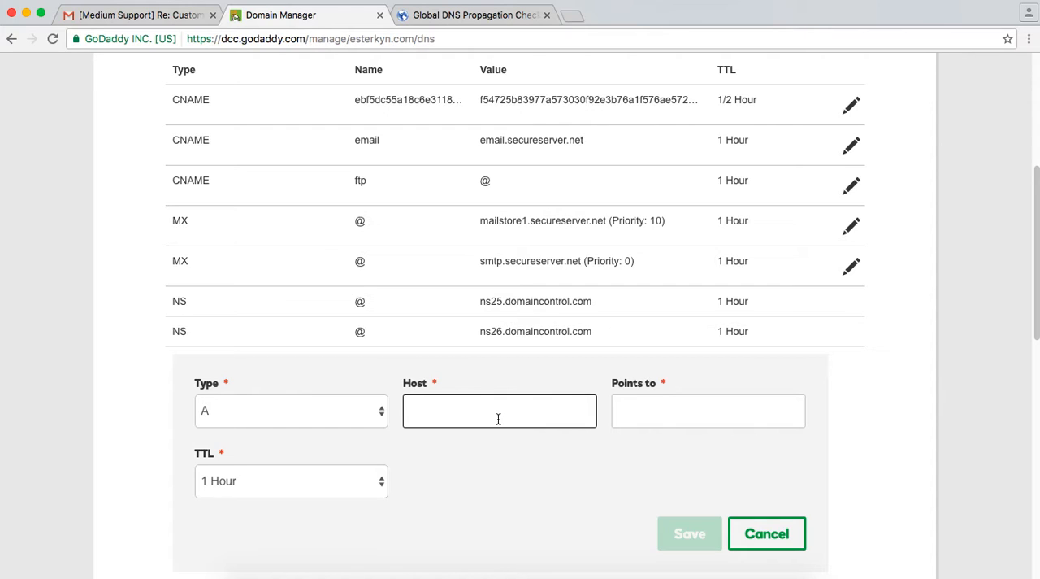
text(@)
text(log)
key(BackSpace)
key(BackSpace)
text(@)
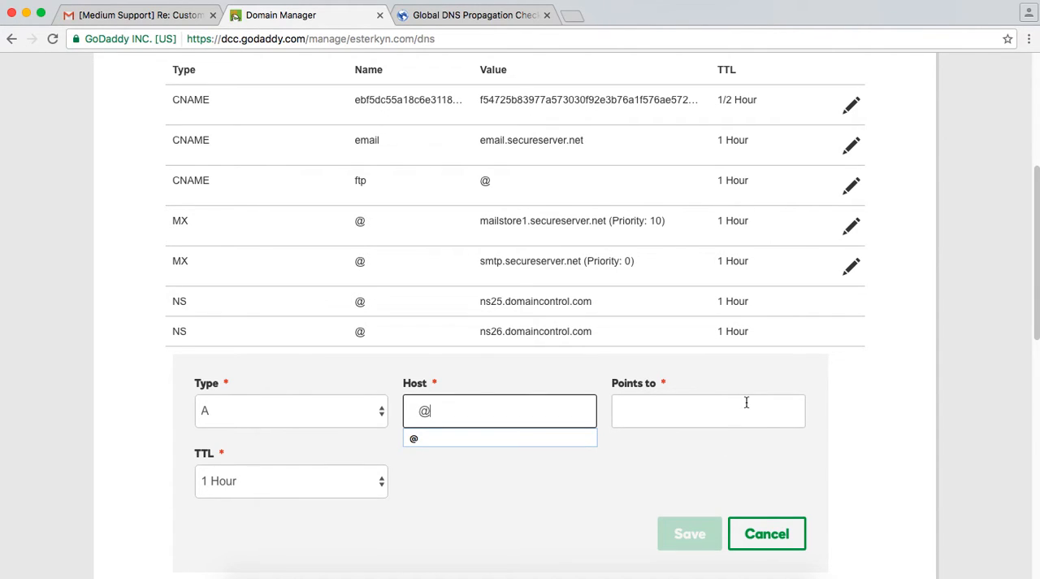
click(726, 407)
click(159, 14)
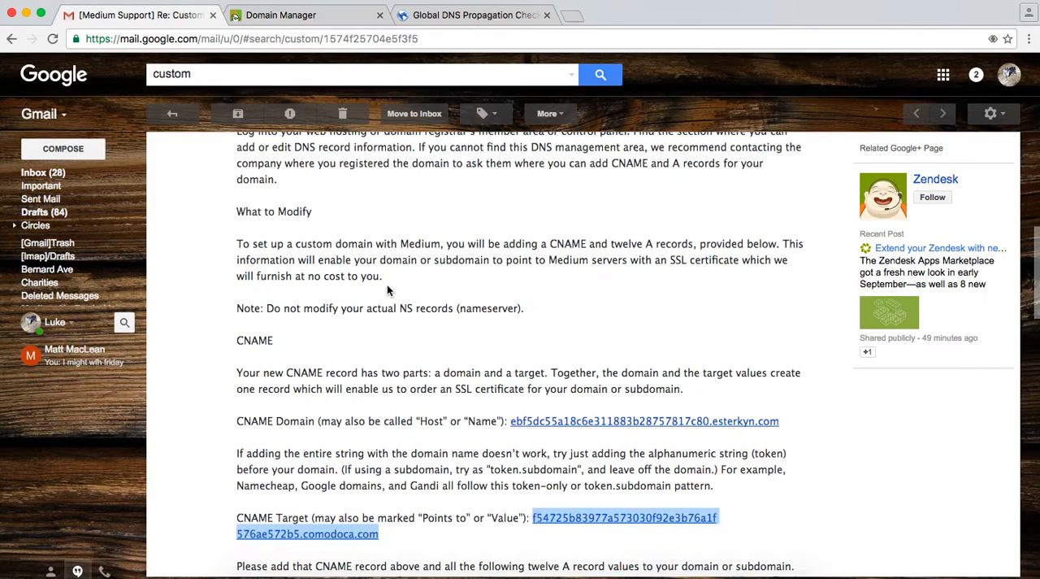
scroll(396, 297, down, 5)
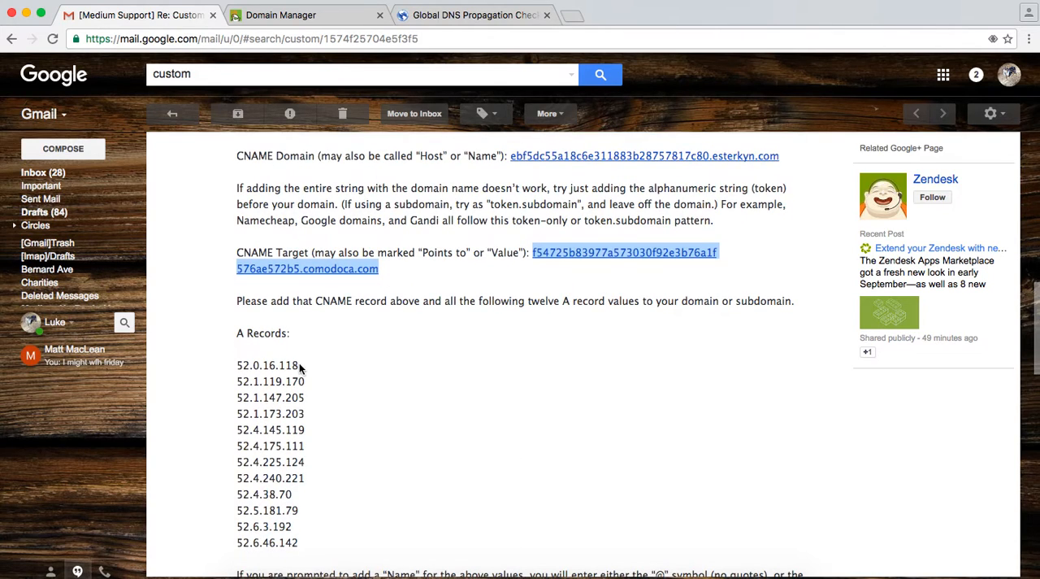
drag(298, 364, 236, 365)
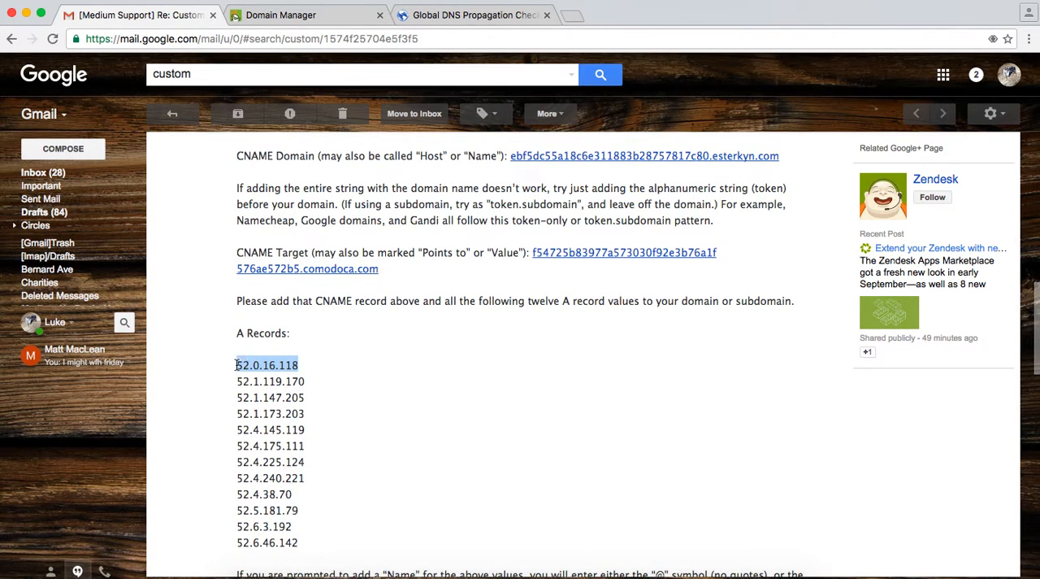
key(super+c)
Step: Point the A record to 52.0.16.118 with a 1/2 Hour TTL and save it
click(281, 14)
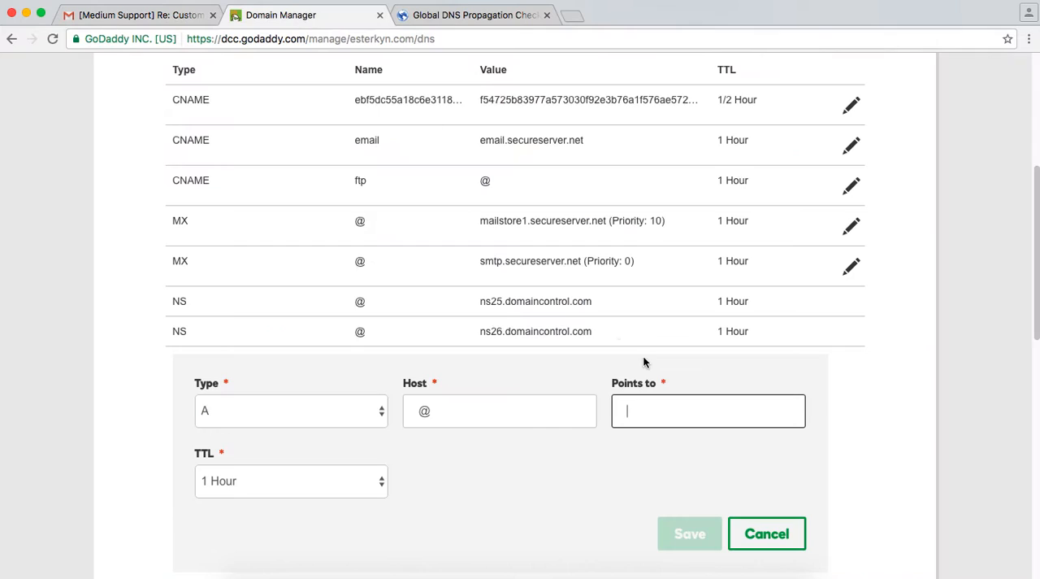
click(665, 409)
key(super+v)
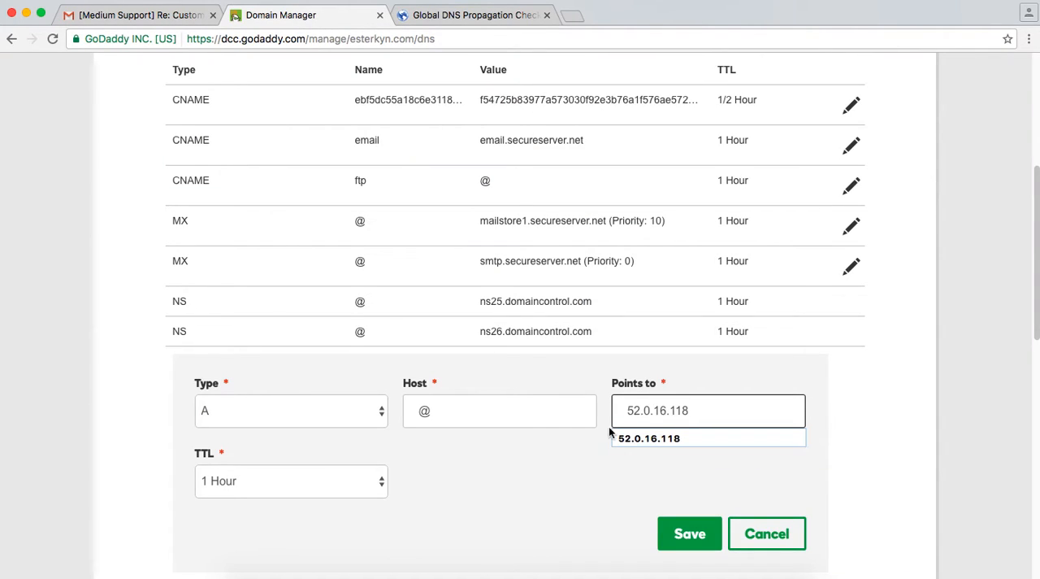
click(524, 490)
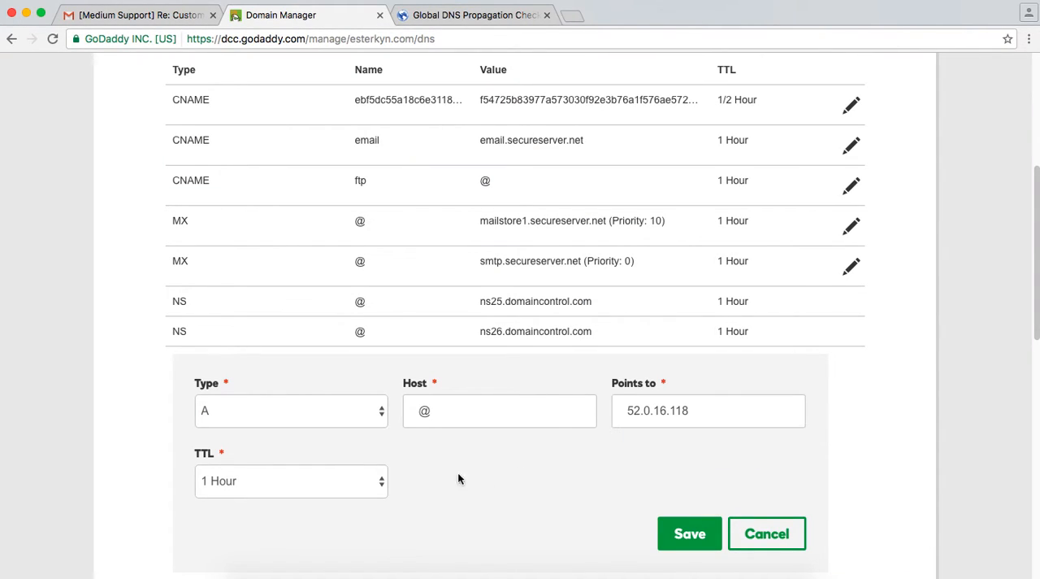
click(376, 482)
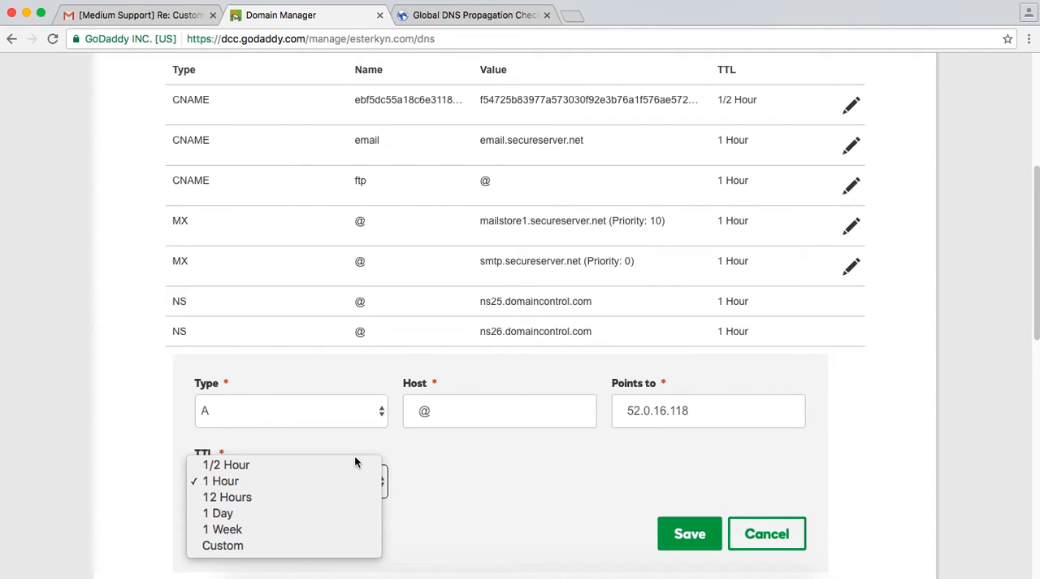
click(349, 464)
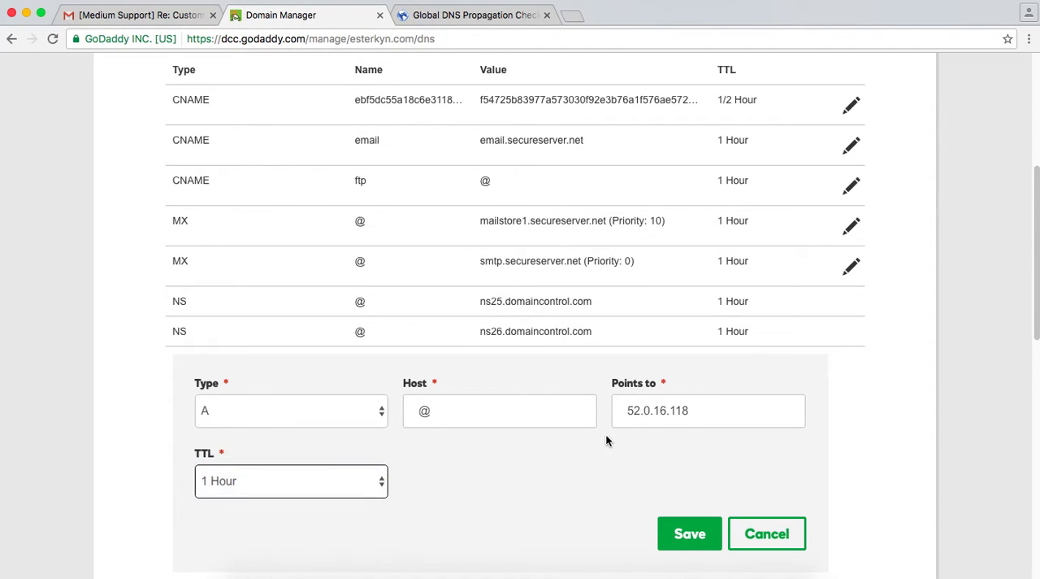
click(690, 533)
scroll(813, 459, up, 1)
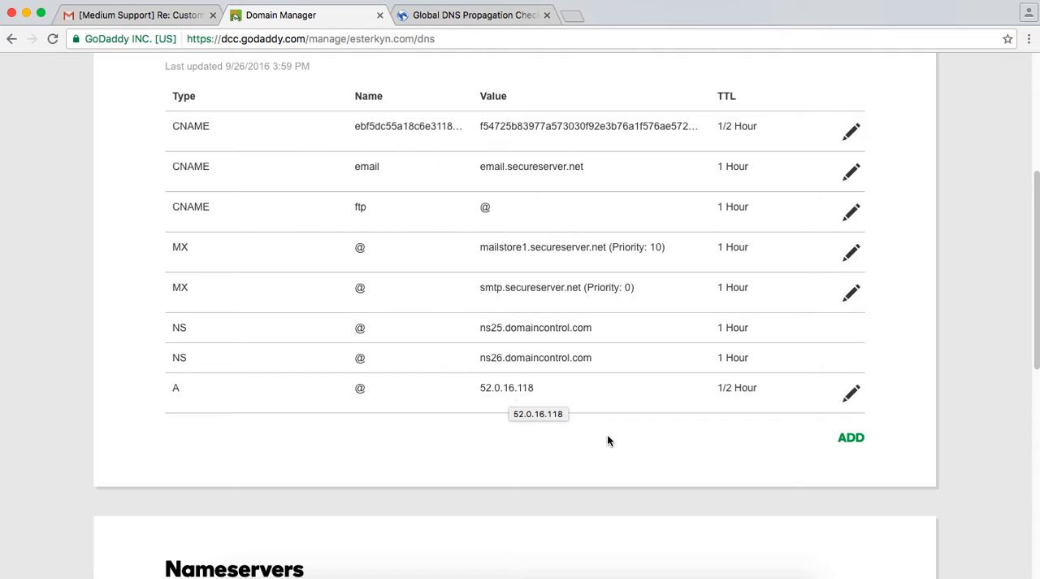
scroll(646, 436, down, 2)
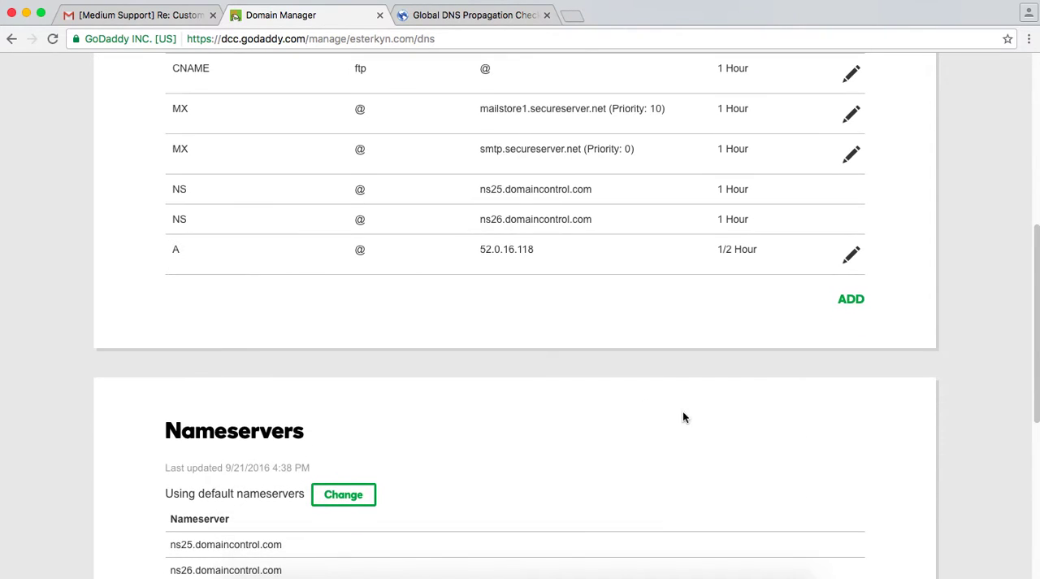
Step: Start a new CNAME record with www as its host
click(854, 299)
click(363, 340)
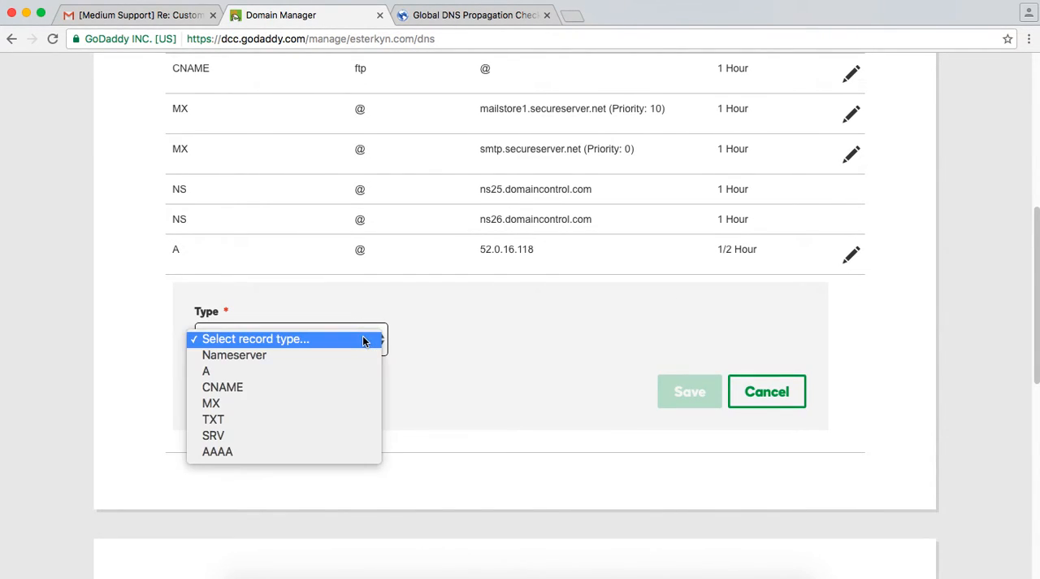
click(339, 391)
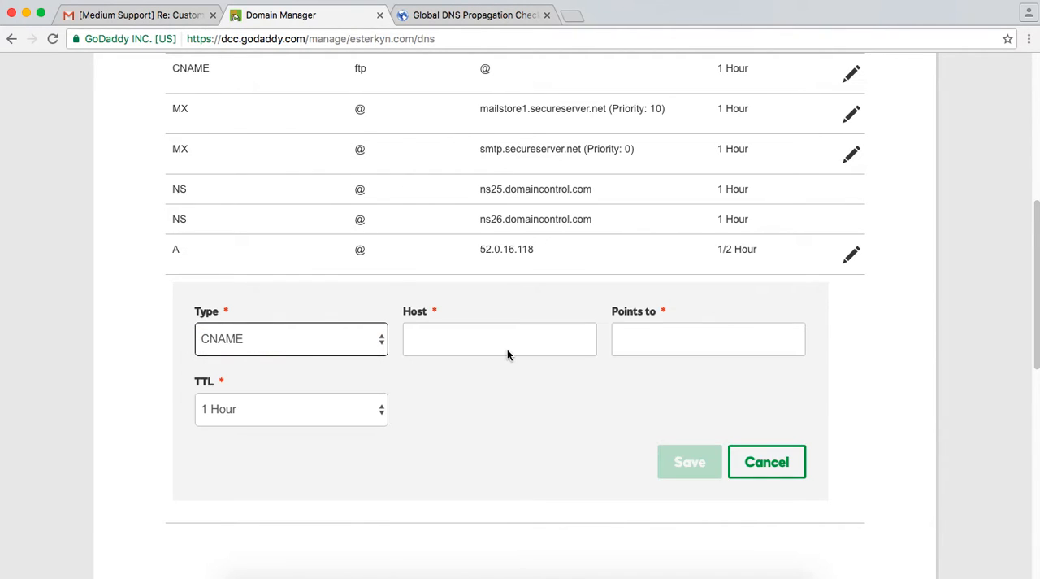
click(500, 344)
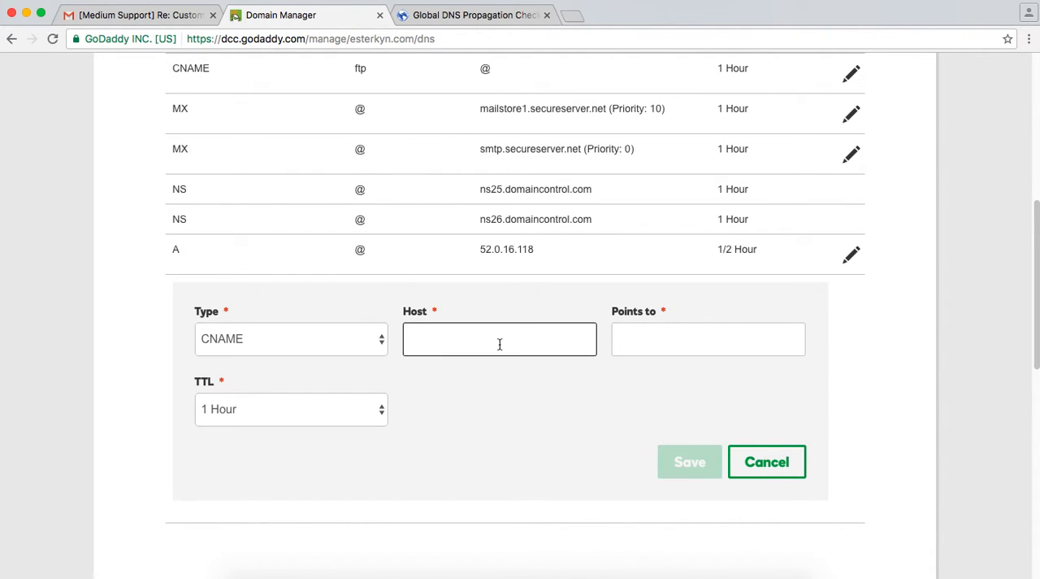
text(www)
click(692, 340)
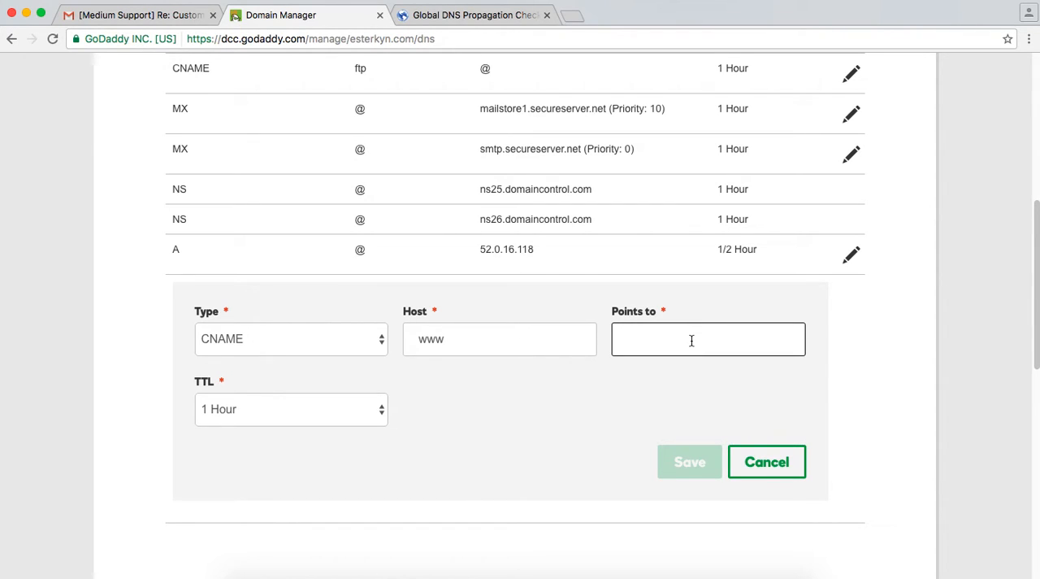
text(@)
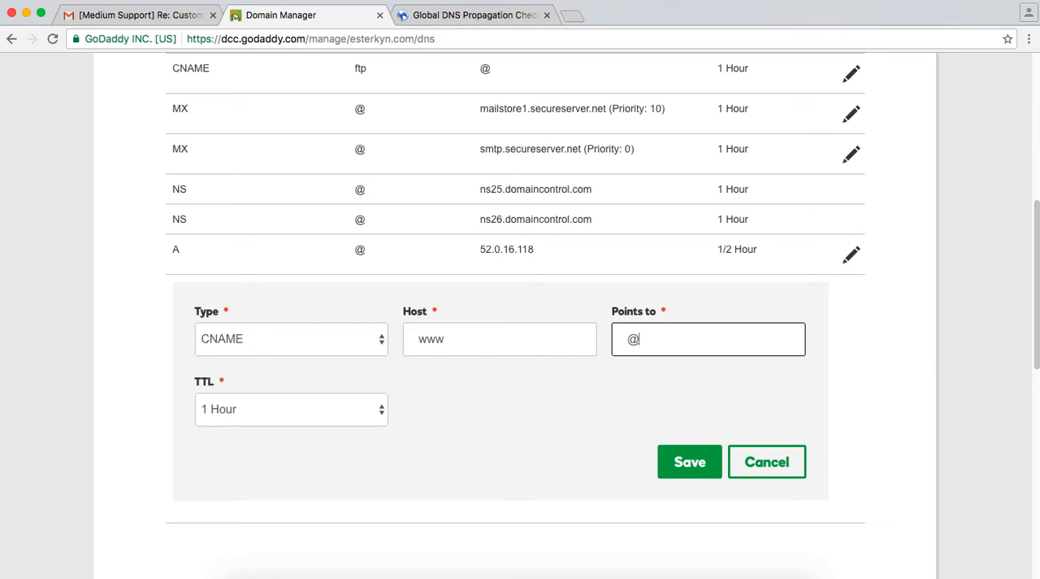
Step: Point the www CNAME to @ with a 1/2 Hour TTL and save it
key(BackSpace)
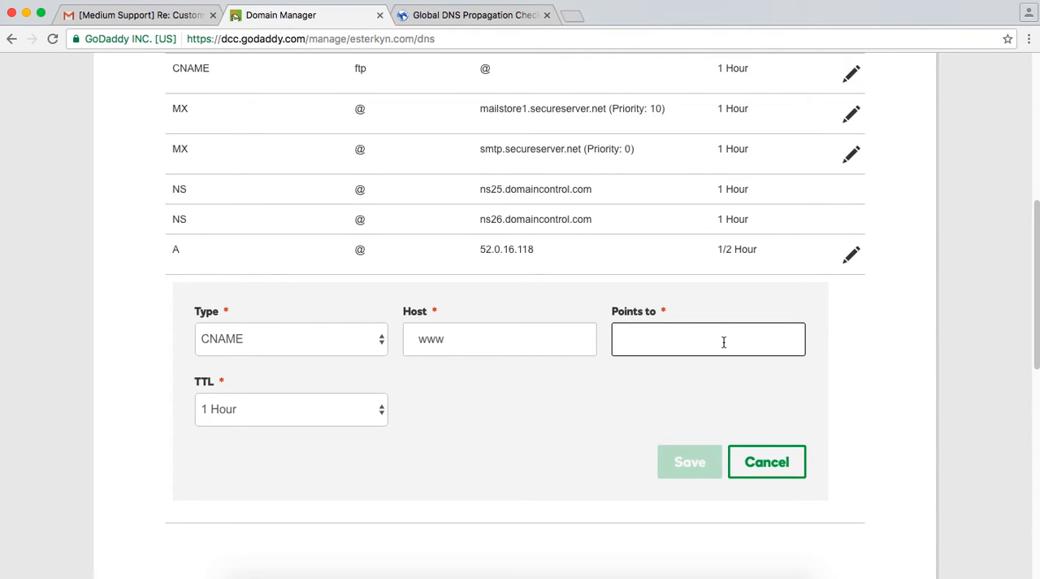
text(blog)
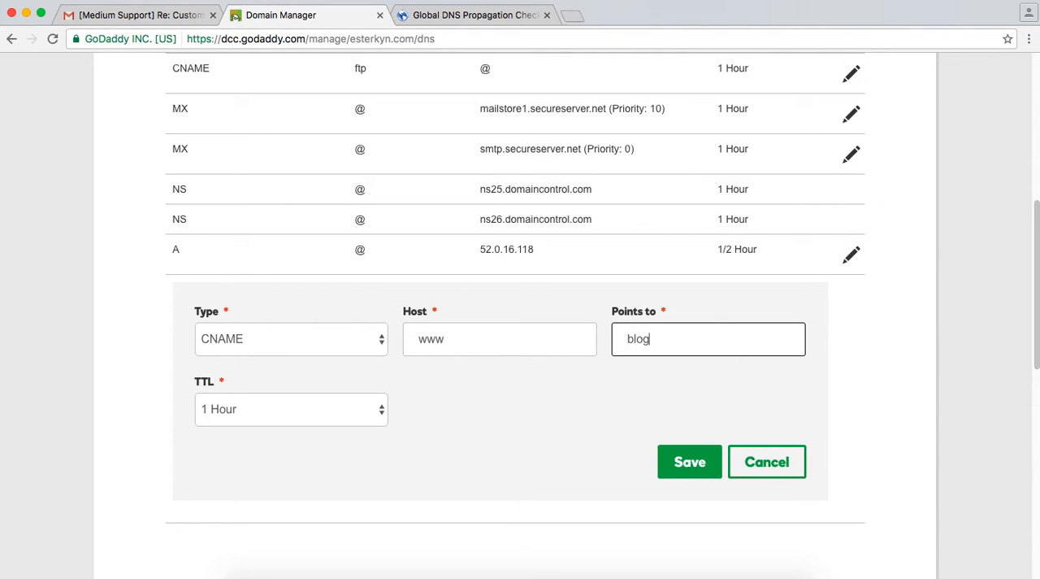
key(BackSpace)
key(BackSpace)
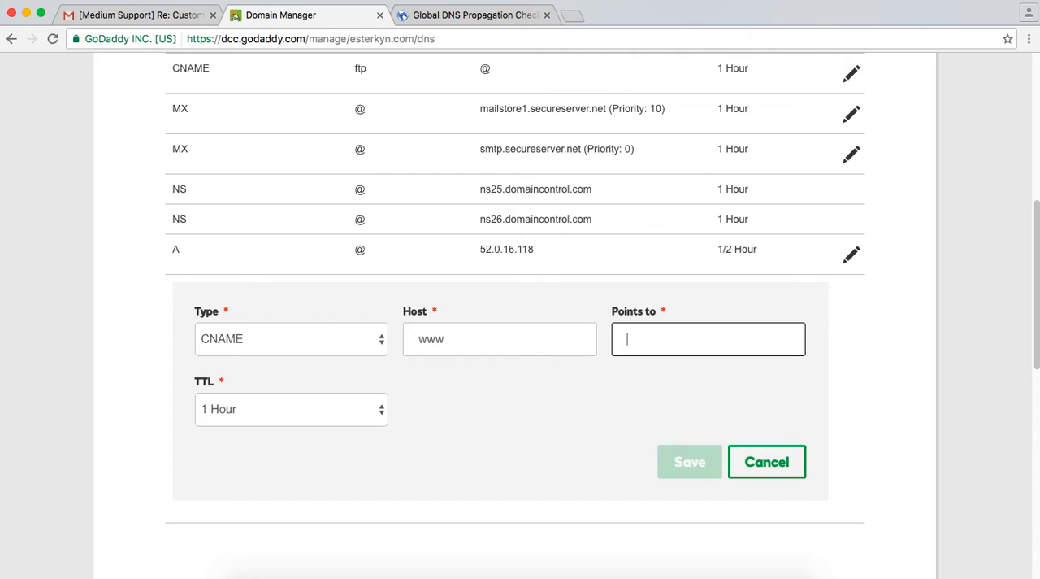
text(@)
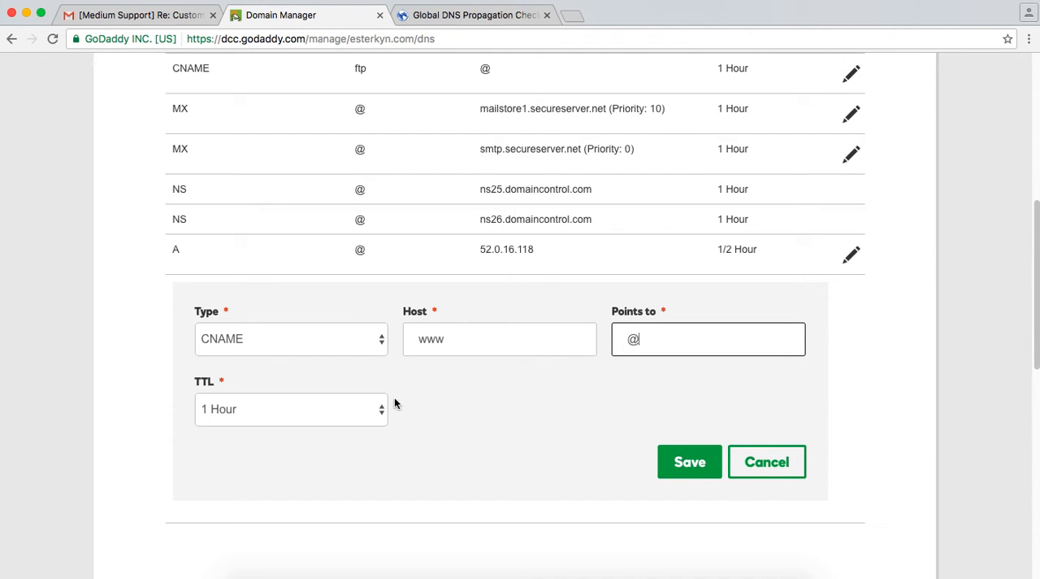
click(376, 409)
click(226, 393)
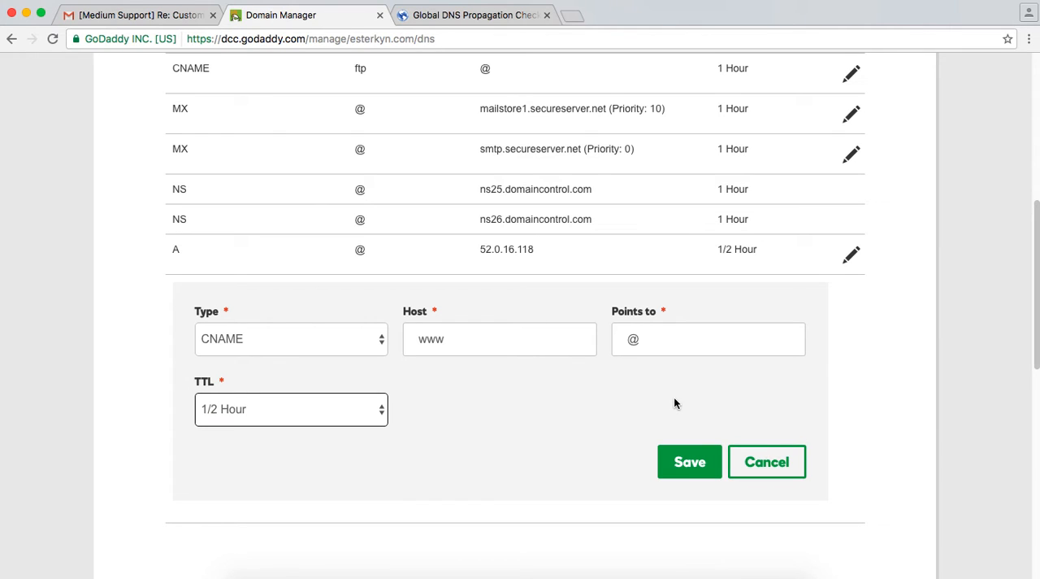
click(690, 461)
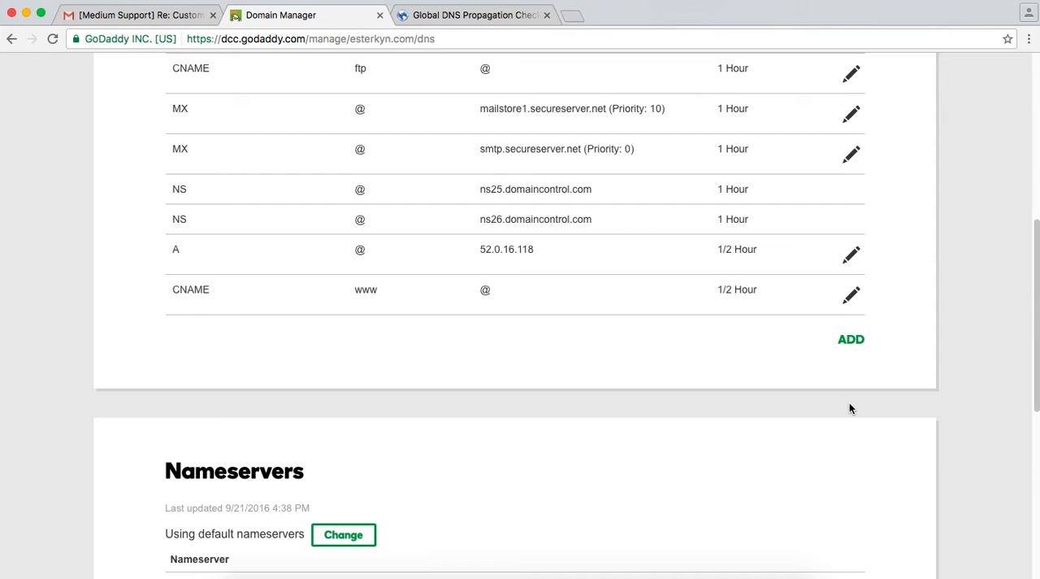
scroll(614, 335, up, 5)
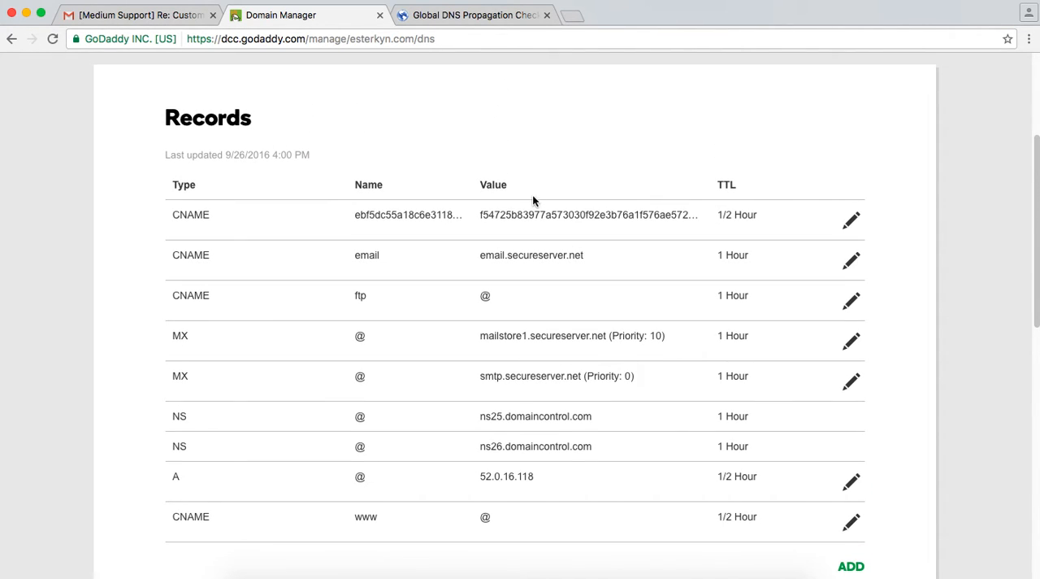
Step: Switch to the whatsmydns.net Global DNS Propagation Checker
click(474, 15)
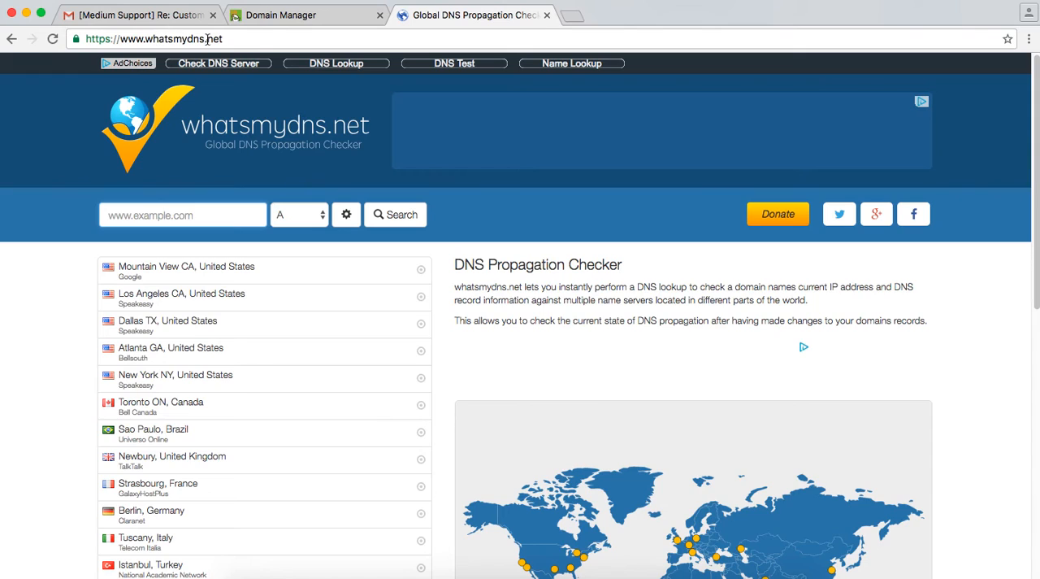
Step: Copy Medium's long CNAME domain from the Gmail email and return to whatsmydns.net
click(158, 14)
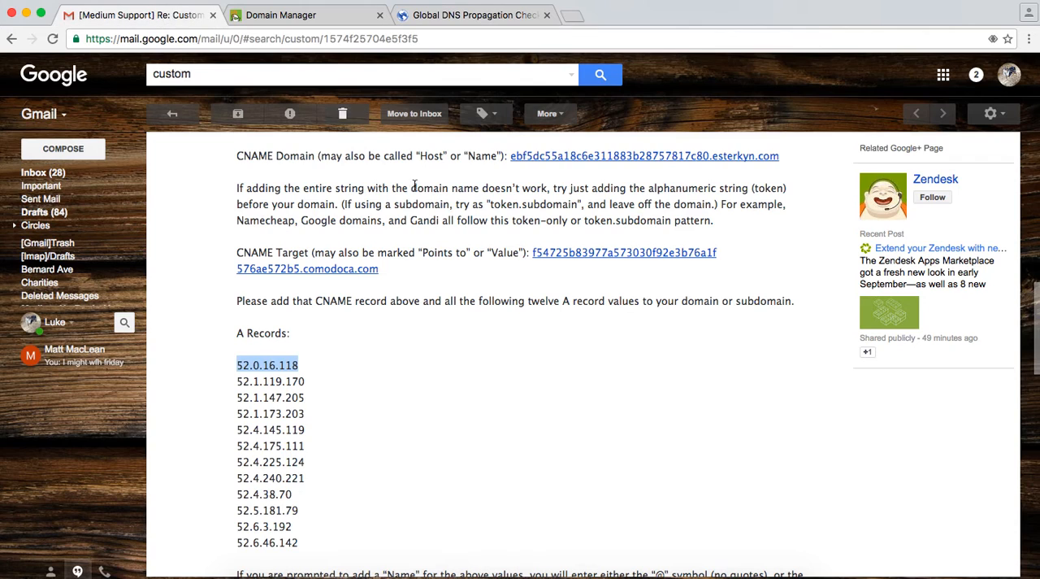
scroll(597, 355, up, 4)
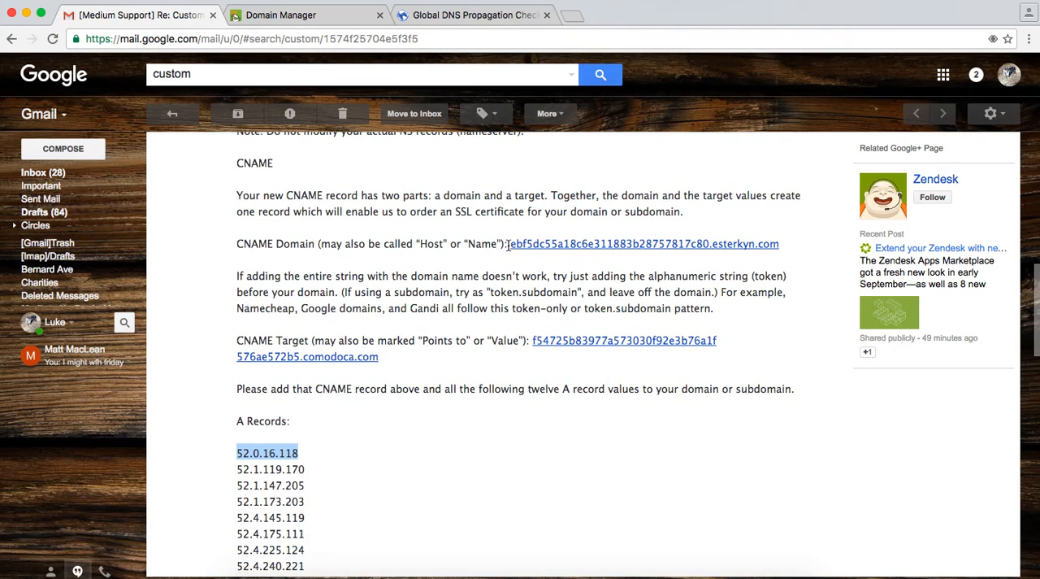
mouse_move(510, 243)
mouse_down()
mouse_move(778, 236)
mouse_move(781, 245)
mouse_up()
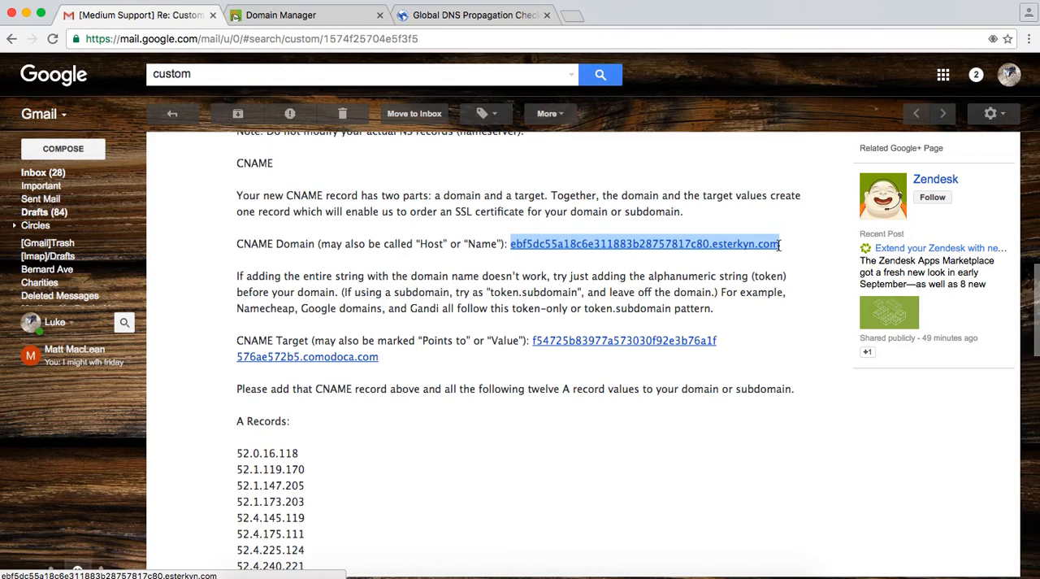
key(super+c)
click(472, 15)
Step: Run a CNAME lookup for Medium's long token domain on whatsmydns.net
click(200, 214)
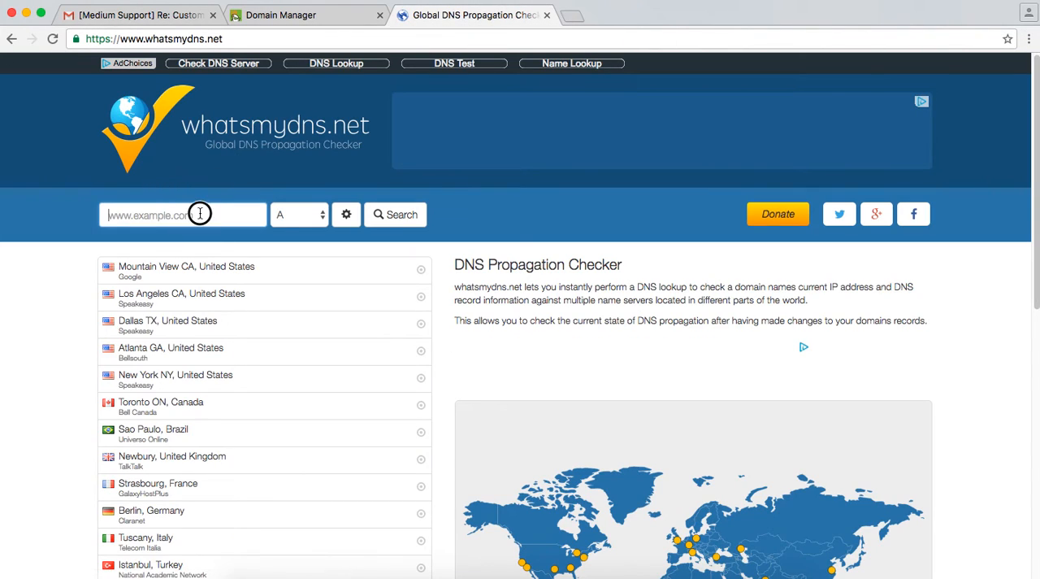
key(super+v)
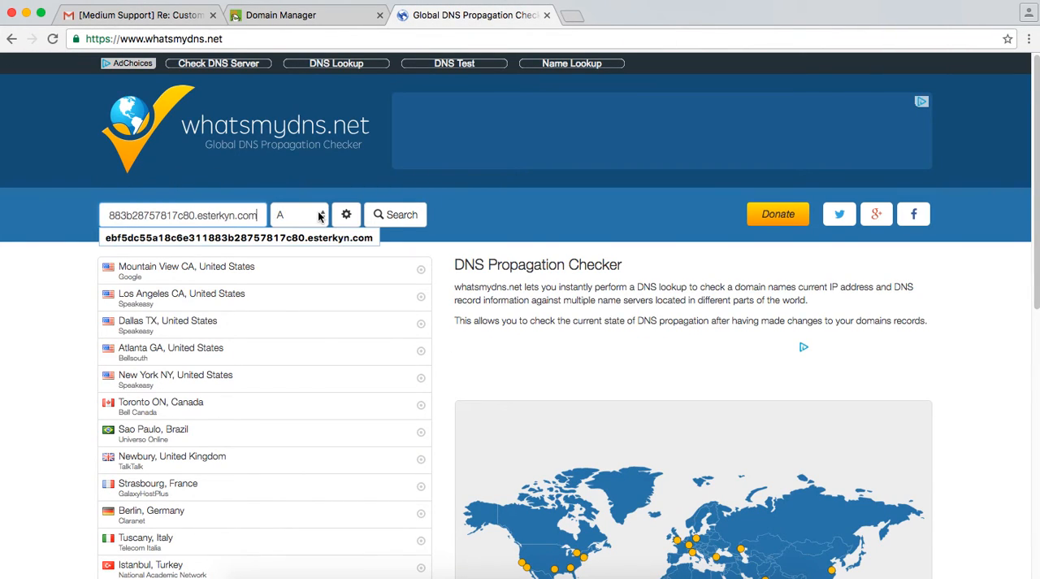
click(320, 215)
click(293, 242)
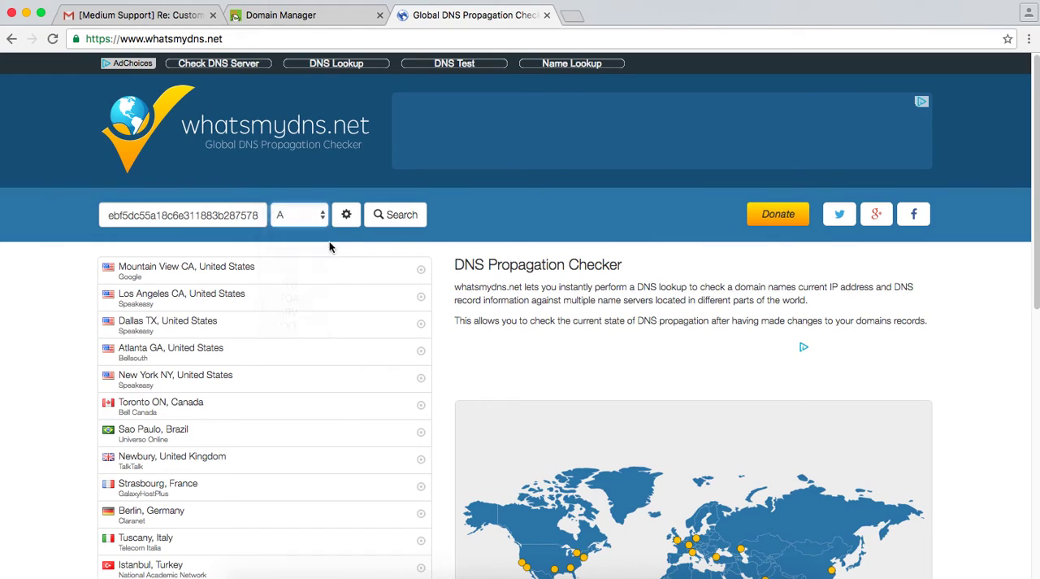
click(419, 222)
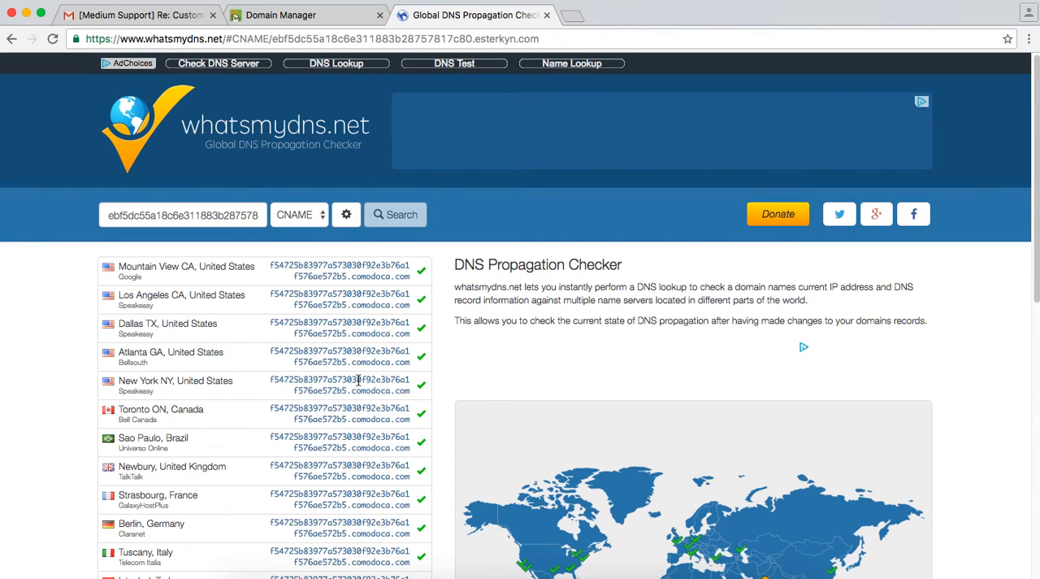
Step: Select the whole long domain in the search box to replace it with esterkyn.com
click(230, 214)
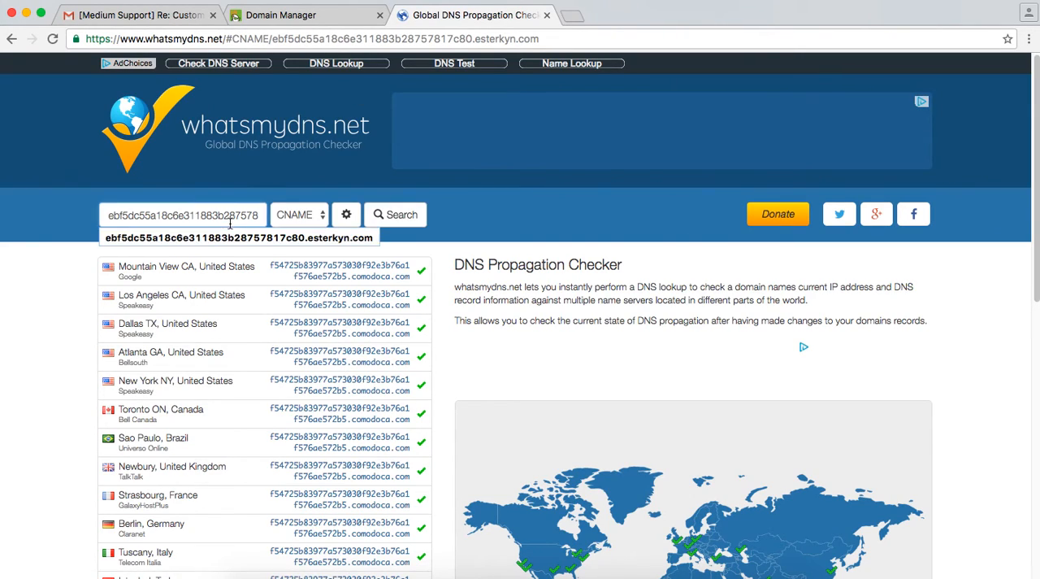
double_click(230, 215)
text(esterkyn.c)
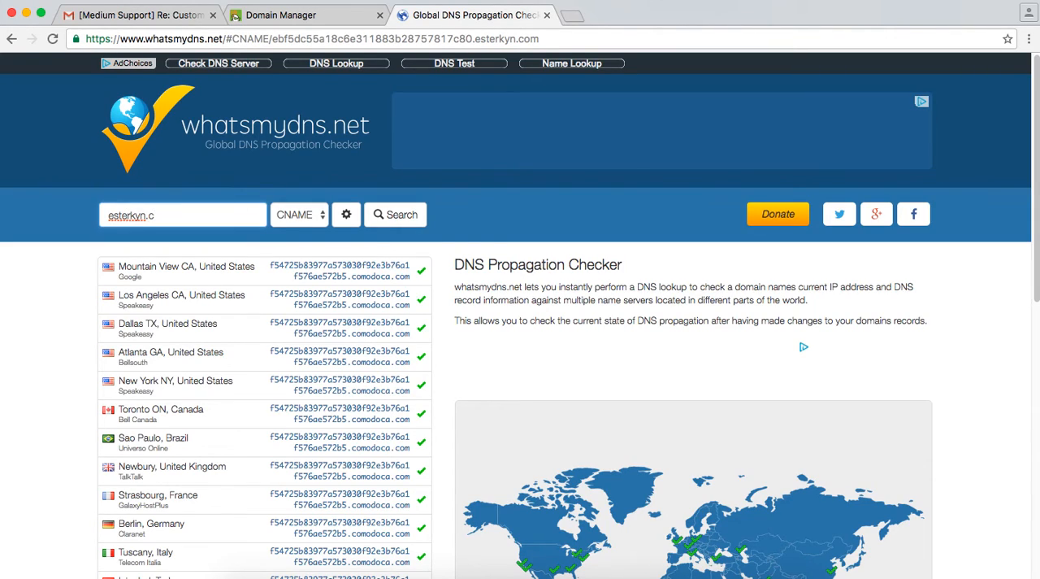
text(om)
Step: Run an A record lookup for esterkyn.com to confirm it returns 52.0.16.118
click(322, 216)
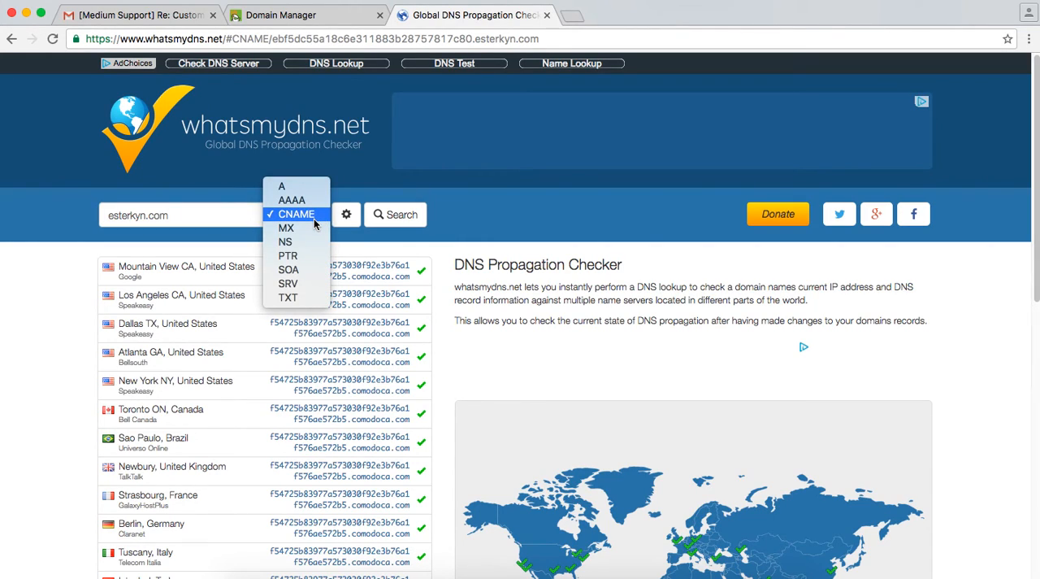
click(282, 186)
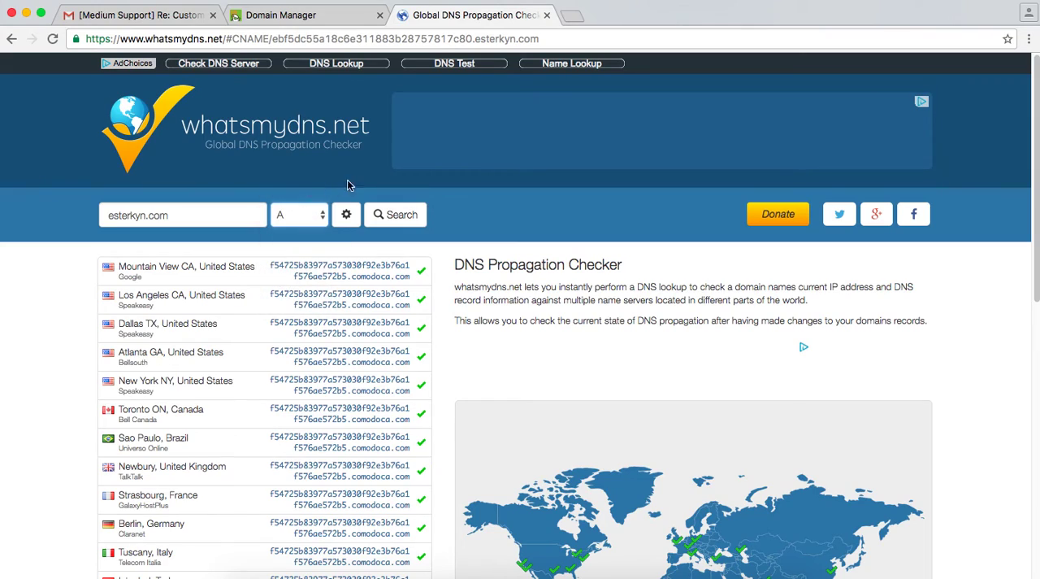
click(393, 214)
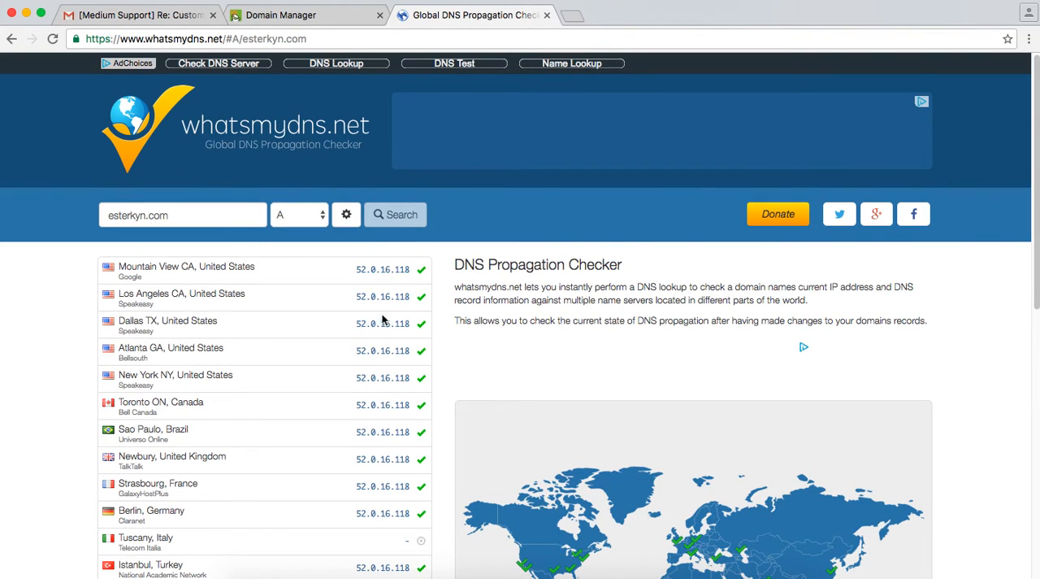
click(108, 215)
text(ww)
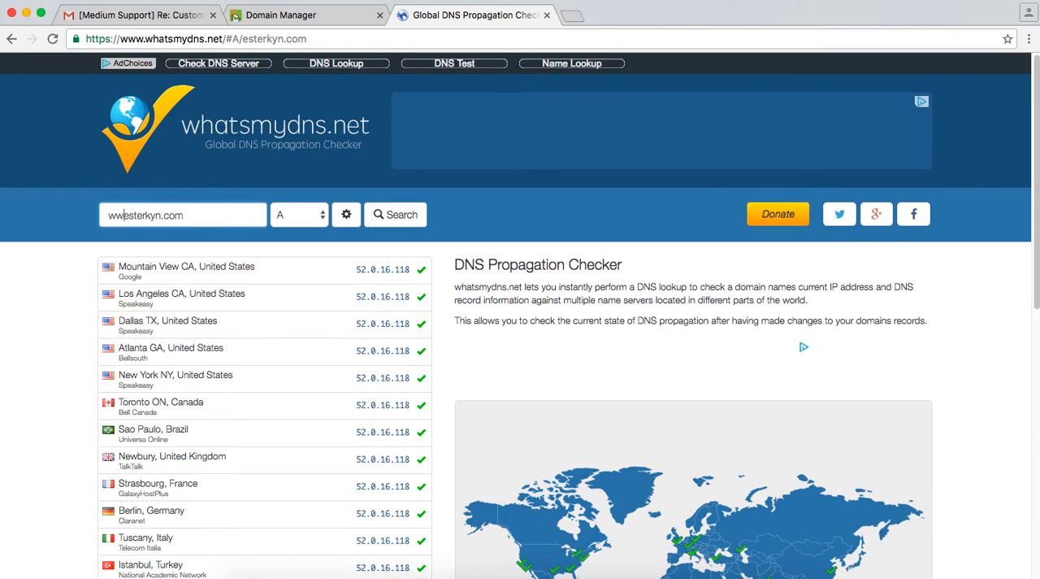
text(w.)
click(395, 215)
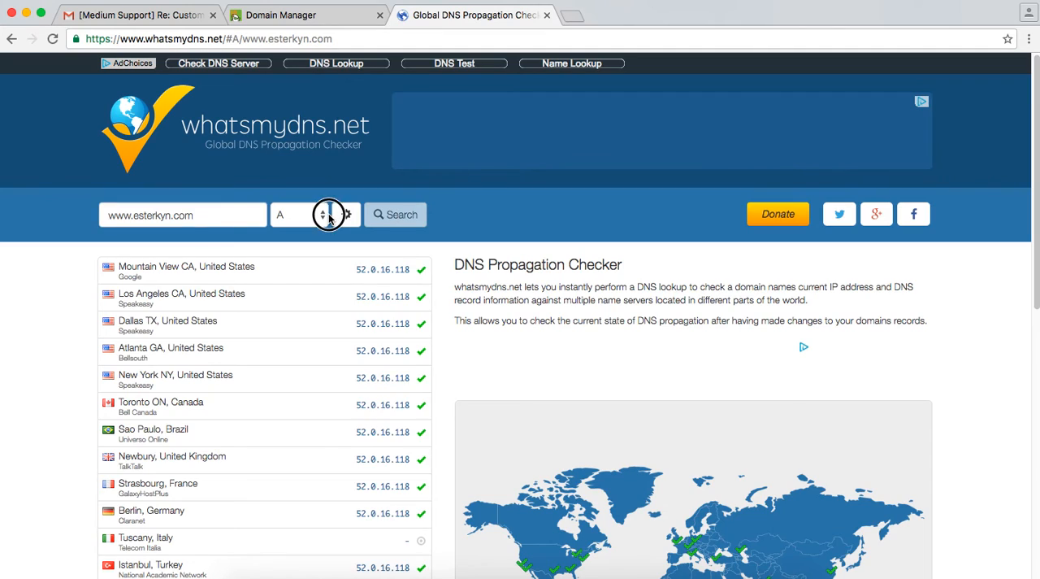
click(323, 215)
click(299, 251)
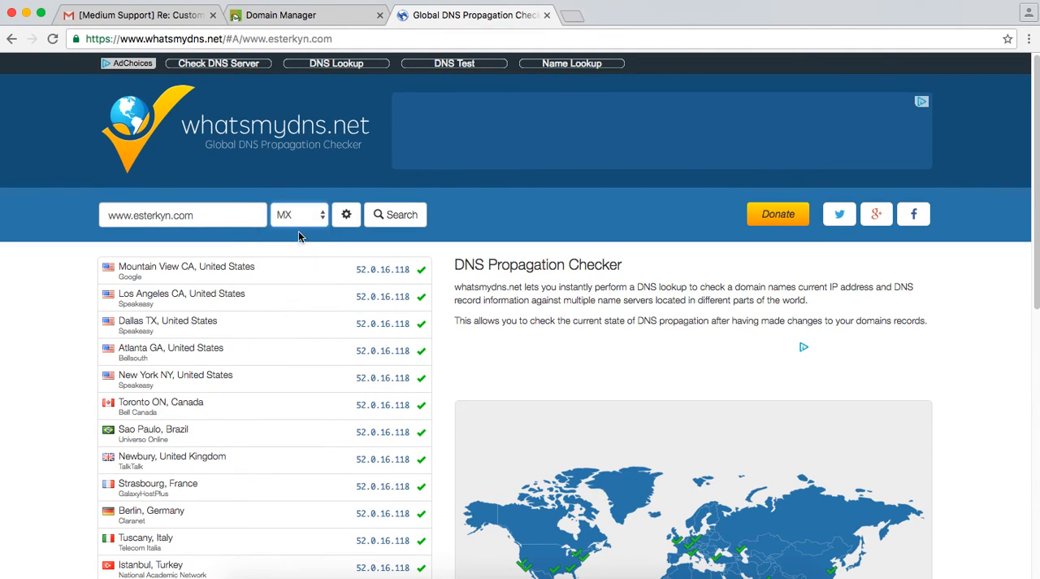
click(299, 215)
click(292, 199)
click(402, 215)
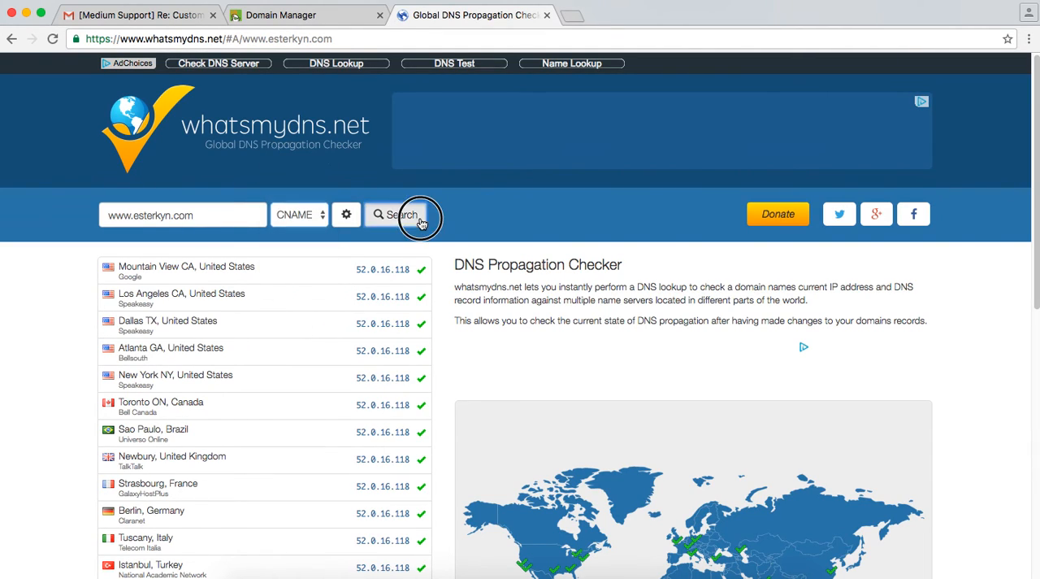